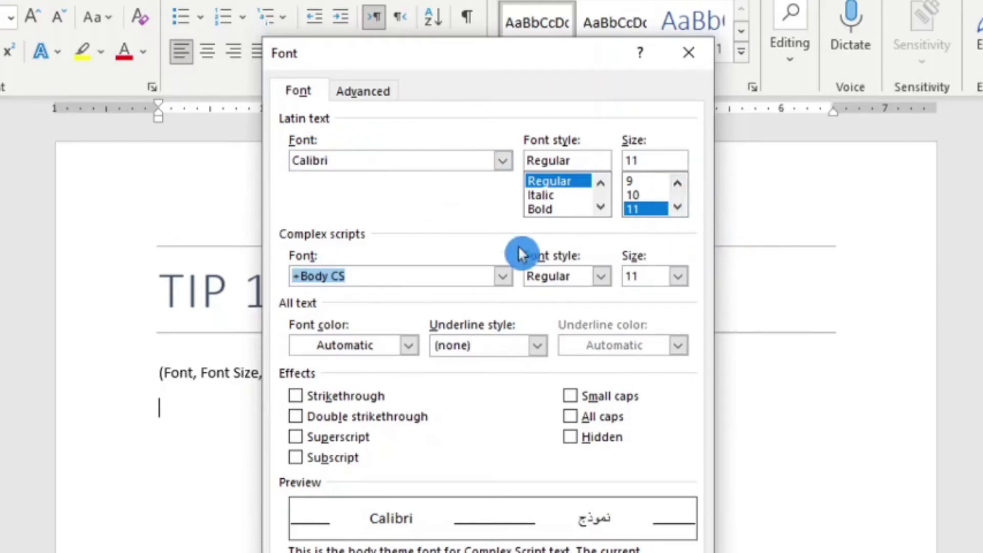
Replace 'learn something new' with the rewrite suggestion 'find out something new'
left_click(505, 160)
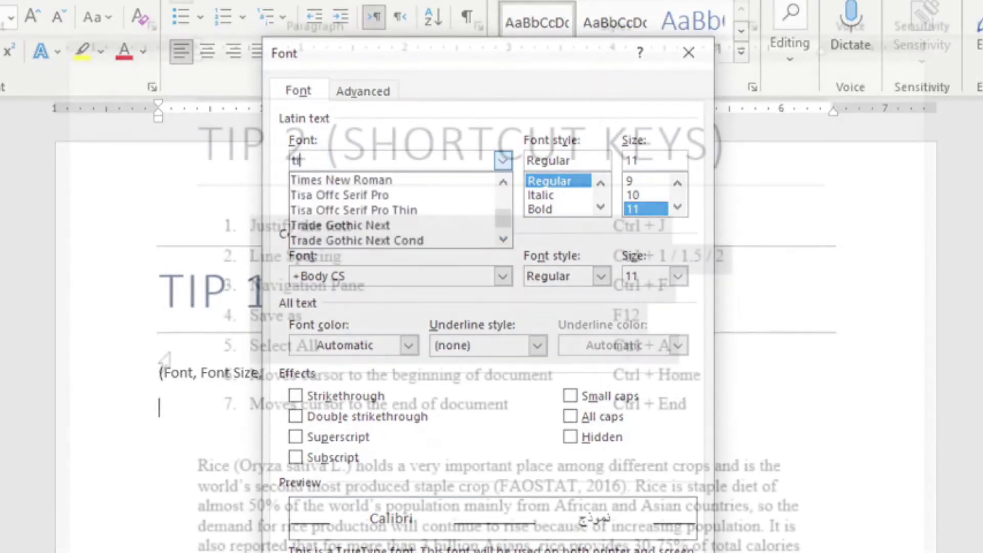
left_click(187, 224)
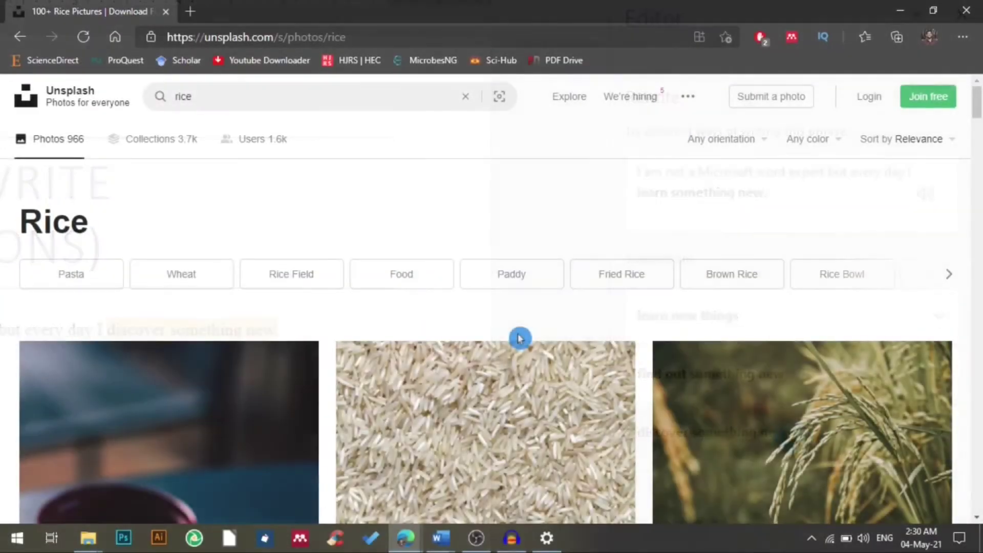
scroll(451, 282, "down", 1)
scroll(450, 282, "down", 3)
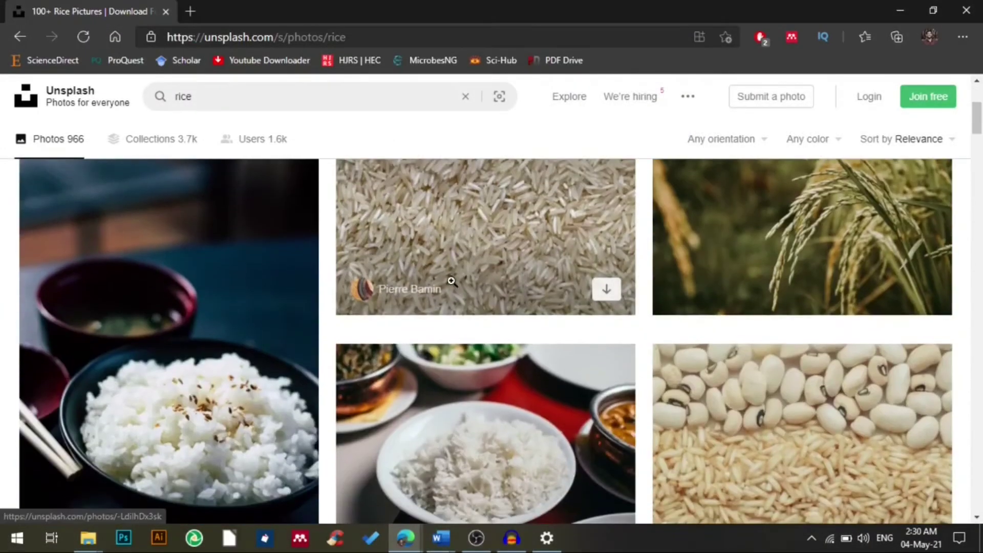
scroll(399, 258, "down", 3)
scroll(398, 259, "down", 1)
scroll(399, 258, "down", 4)
scroll(399, 258, "down", 3)
scroll(398, 256, "down", 1)
scroll(396, 253, "down", 4)
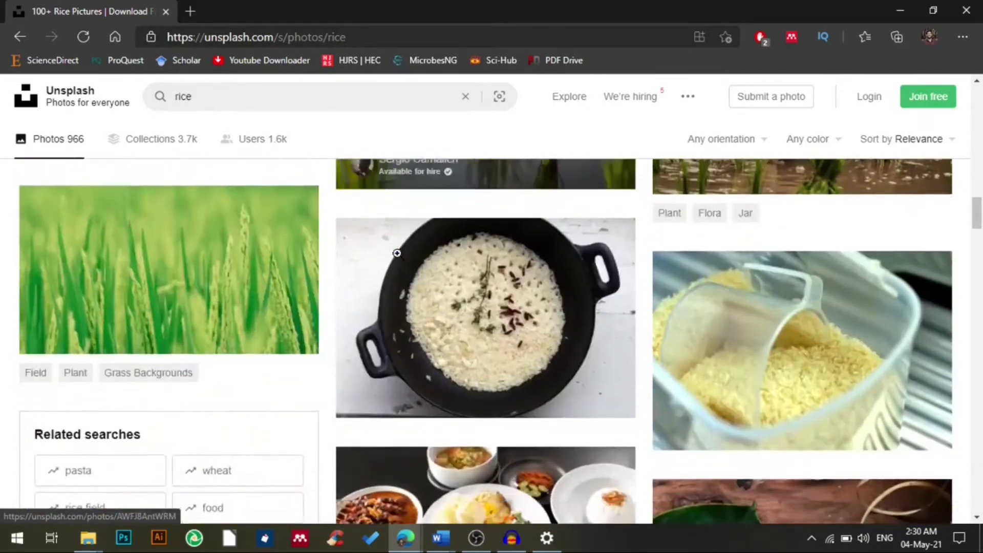
scroll(398, 255, "down", 3)
scroll(397, 255, "down", 3)
scroll(398, 254, "down", 2)
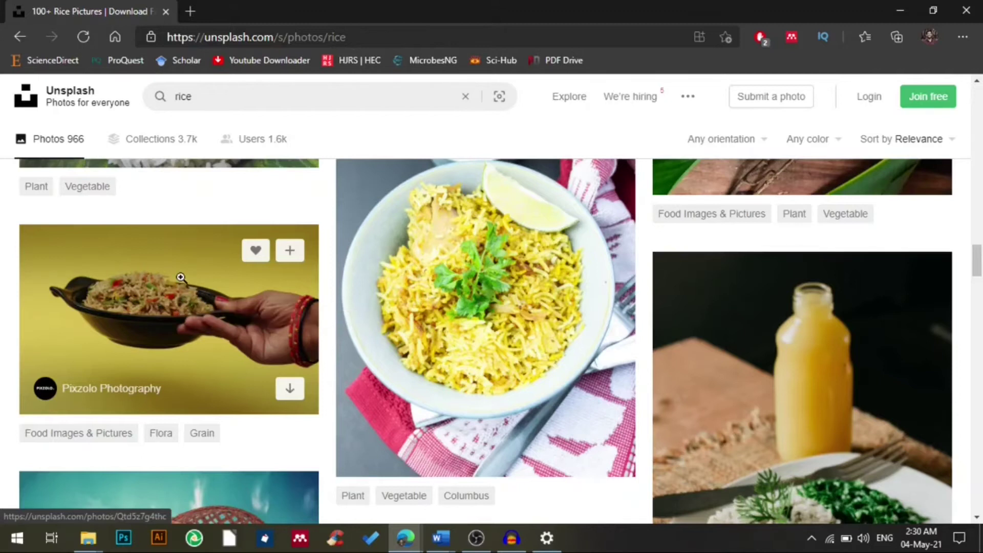
Open the photo of a hand holding a black bowl of rice from the results
left_click(181, 278)
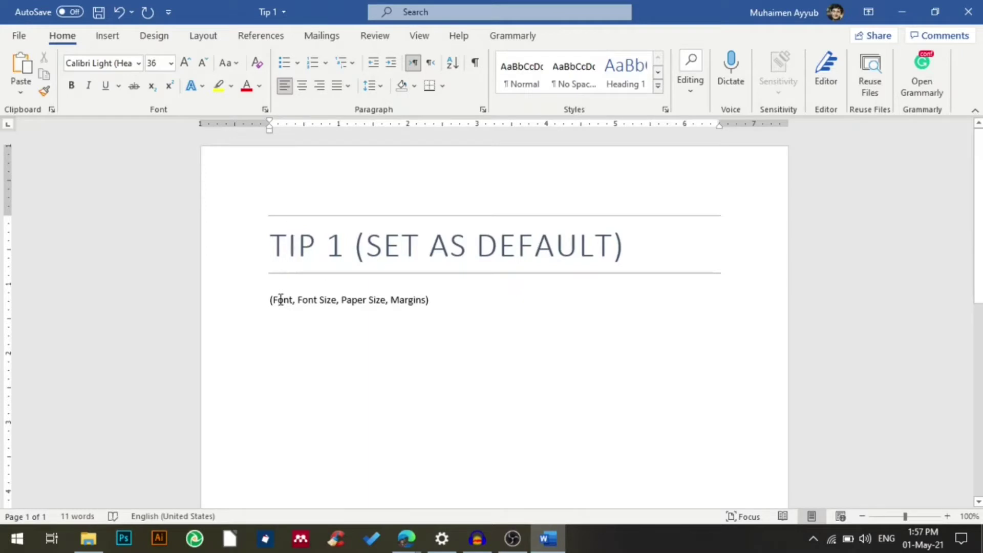
left_click(281, 299)
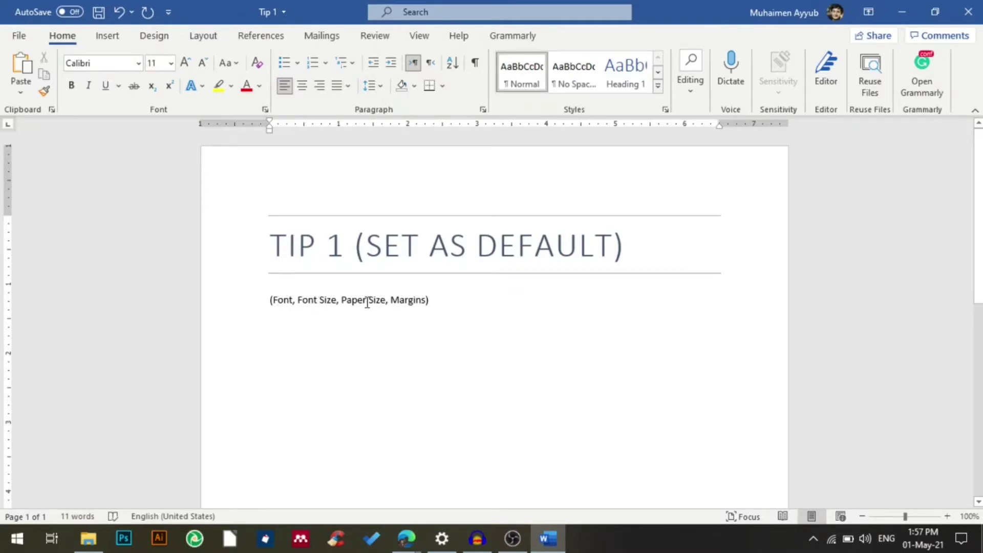
left_click(408, 301)
left_click(295, 322)
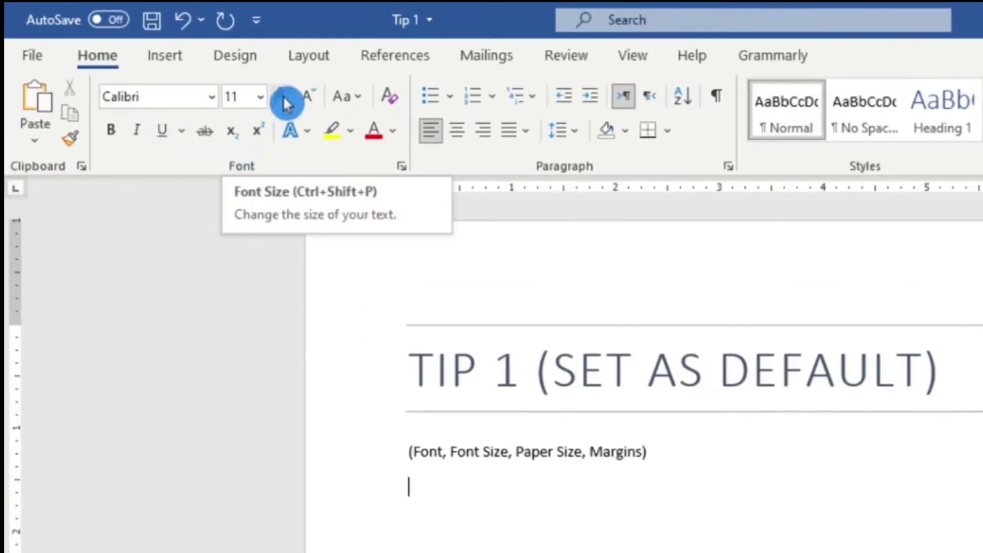
left_click(317, 56)
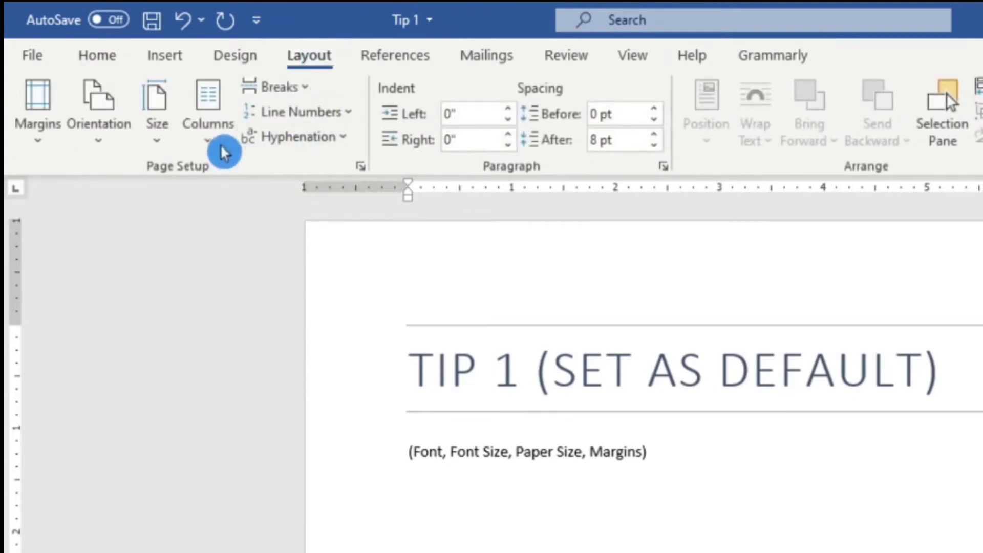
left_click(165, 140)
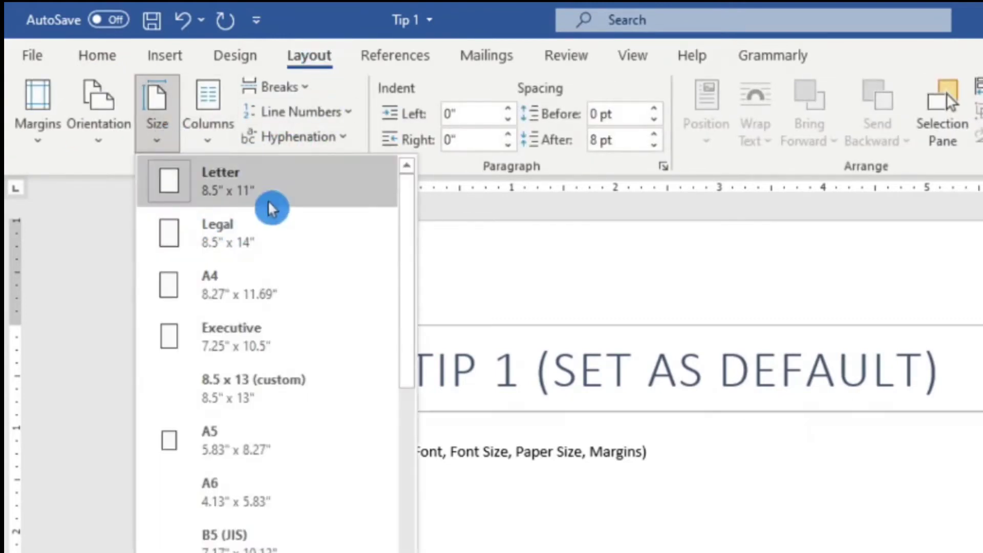
left_click(42, 145)
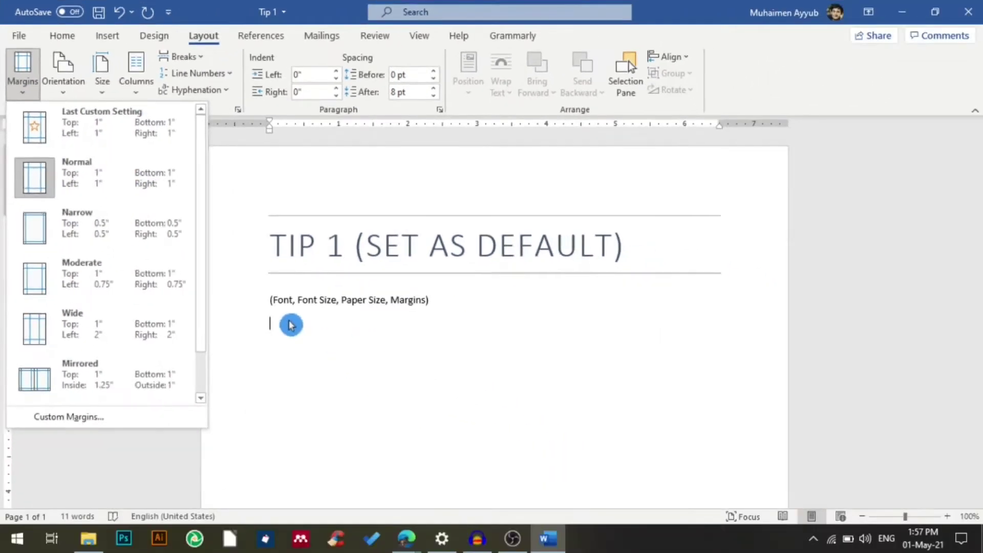
left_click(290, 325)
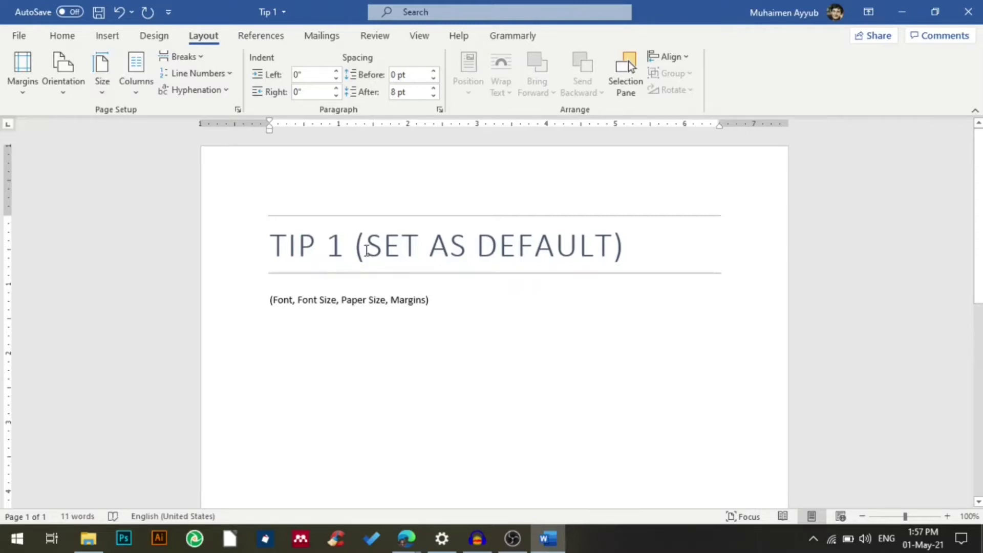
left_click_drag(366, 246, 559, 248)
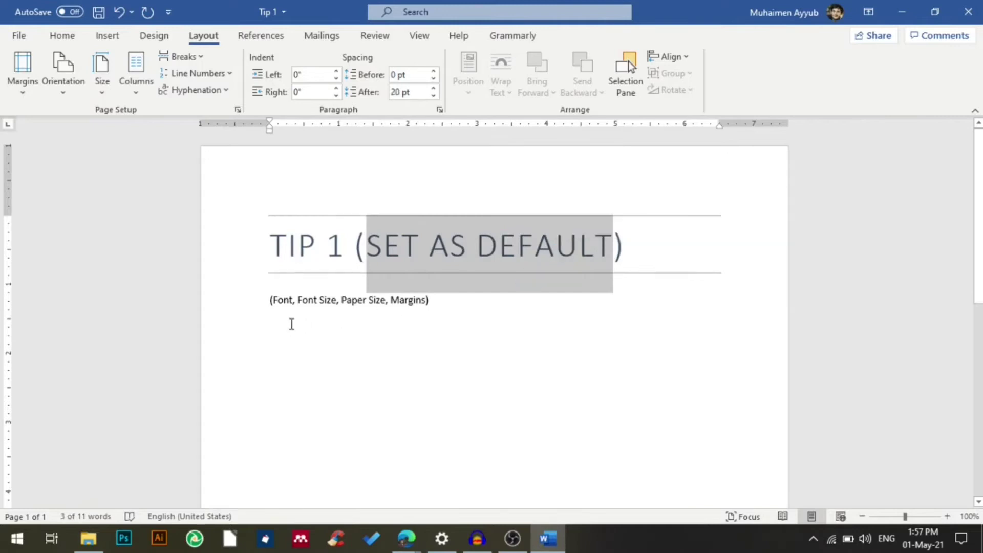
left_click(291, 323)
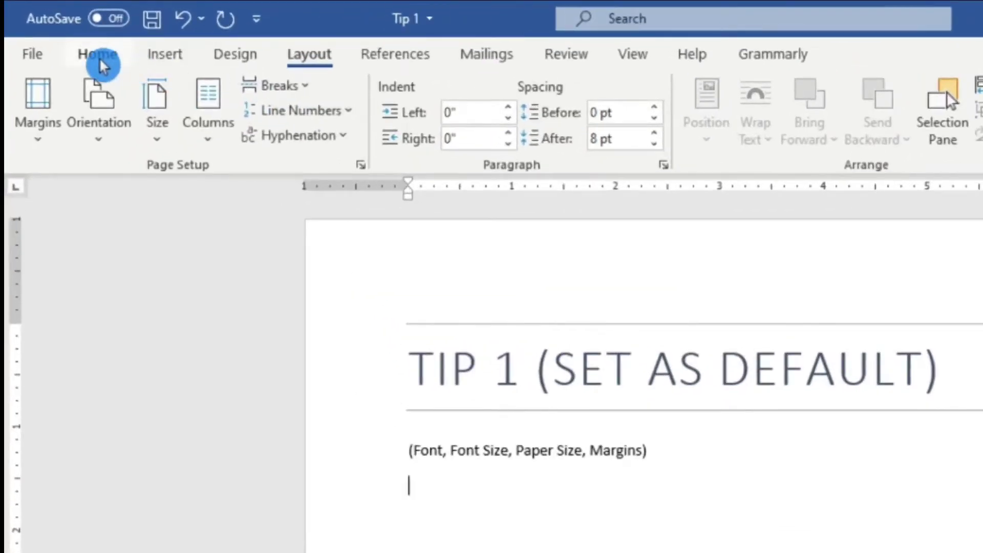
left_click(99, 57)
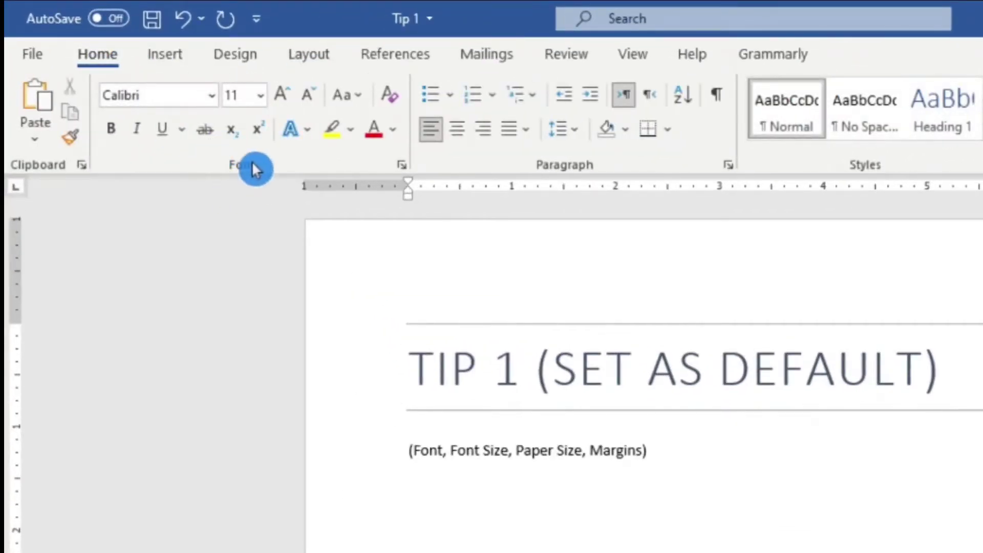
Choose Times New Roman at size 12 in the Font dialog
left_click(401, 163)
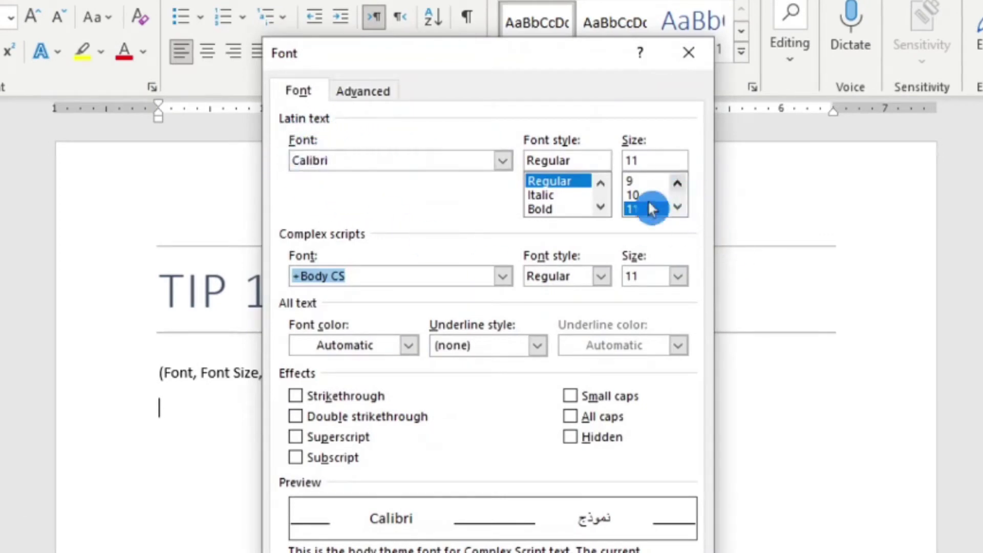
left_click(507, 160)
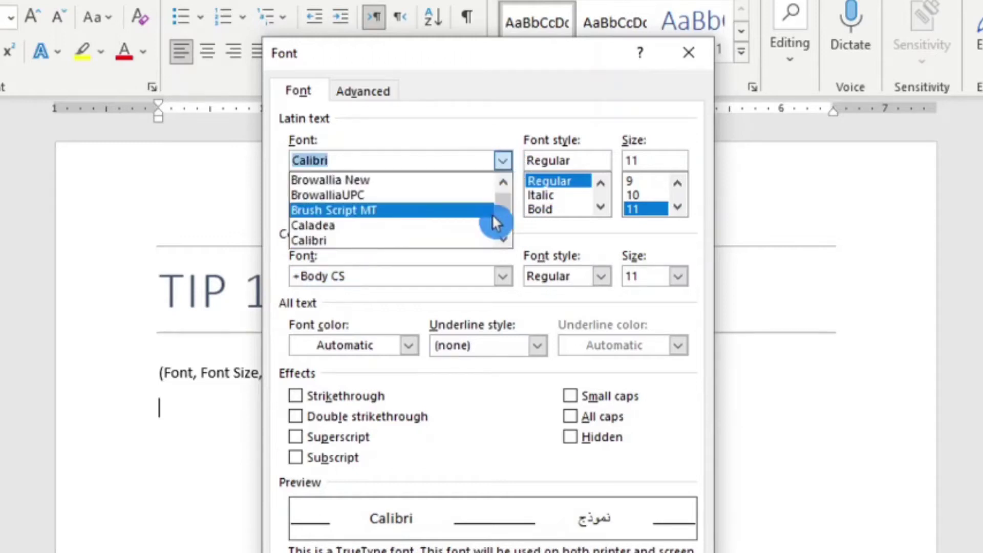
type("time")
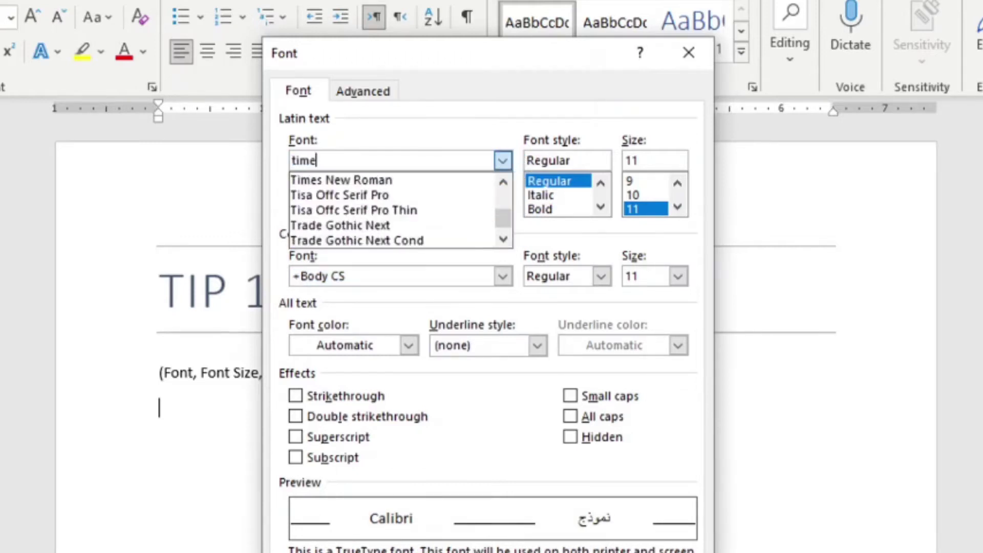
left_click(377, 184)
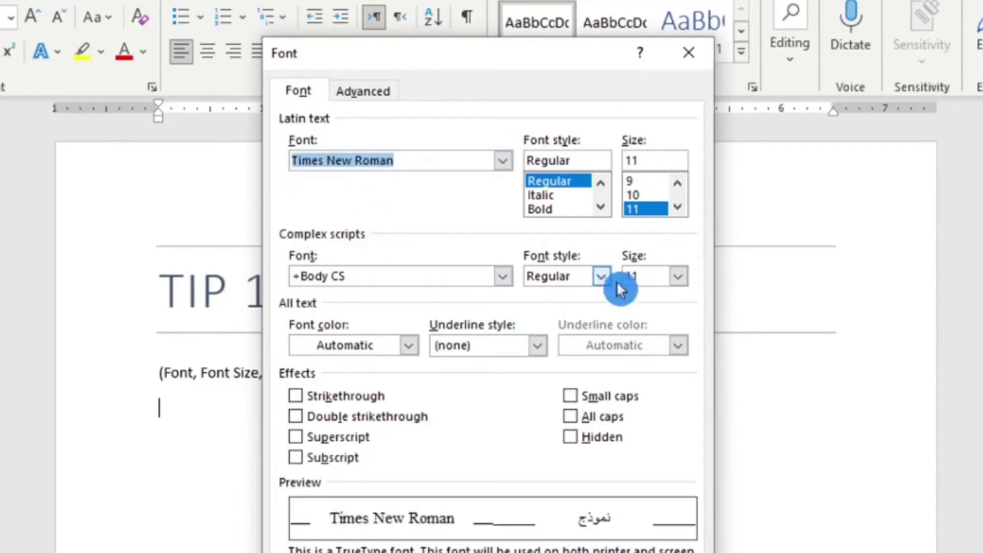
left_click(680, 207)
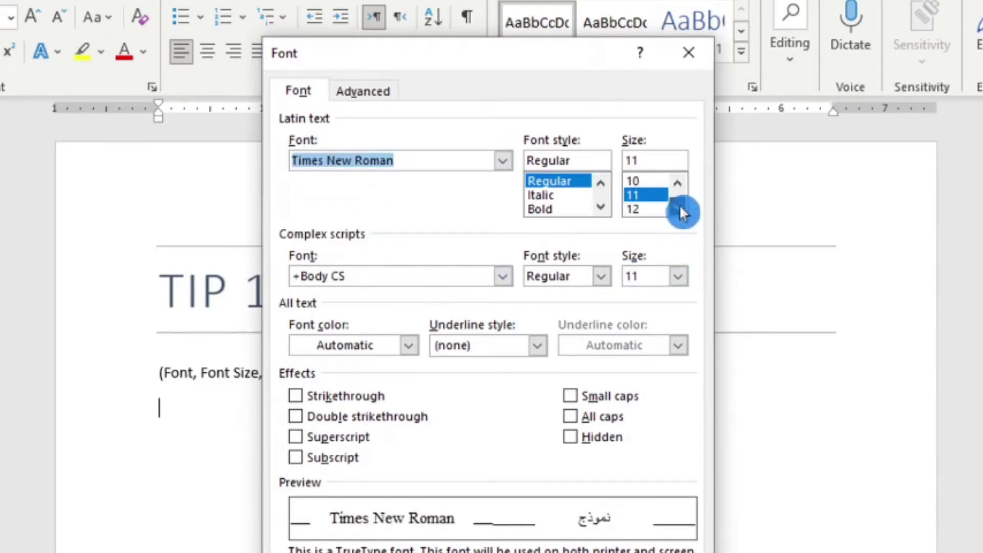
left_click(641, 209)
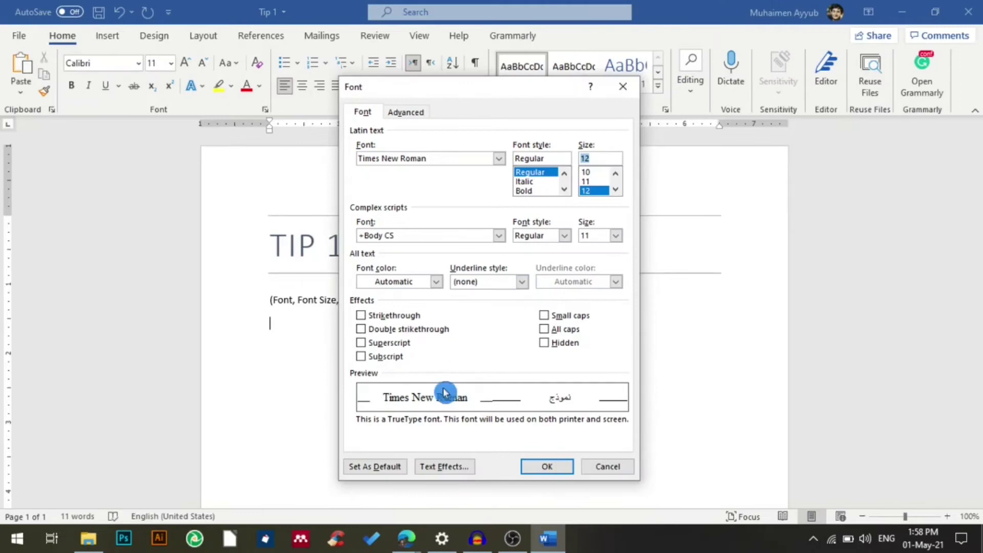
Set this font as the default for all documents based on the Normal template
left_click(374, 467)
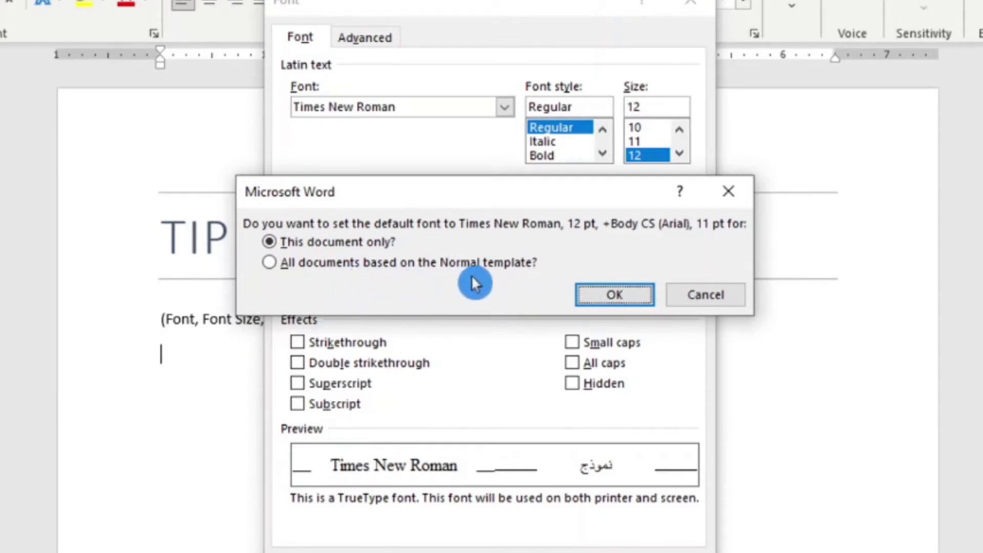
left_click(273, 262)
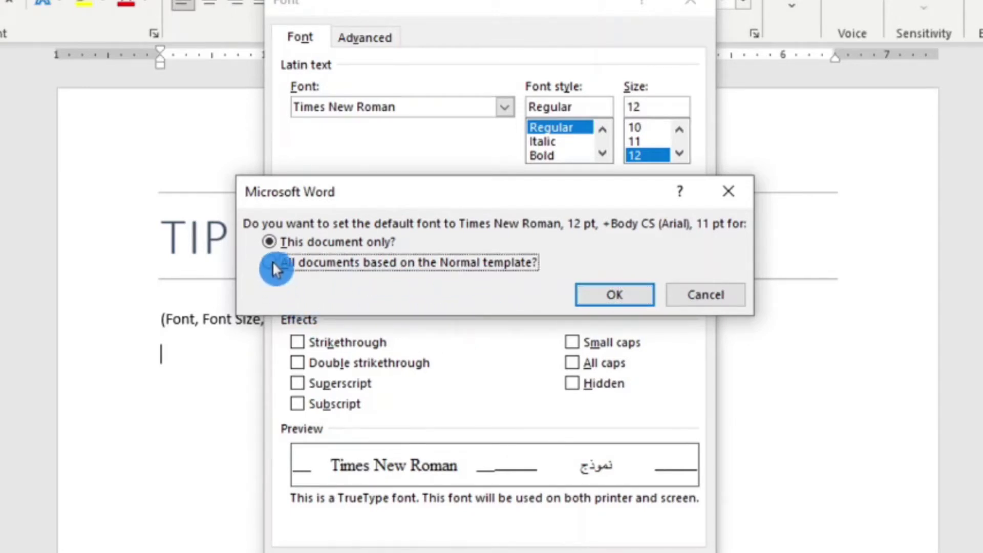
left_click(613, 294)
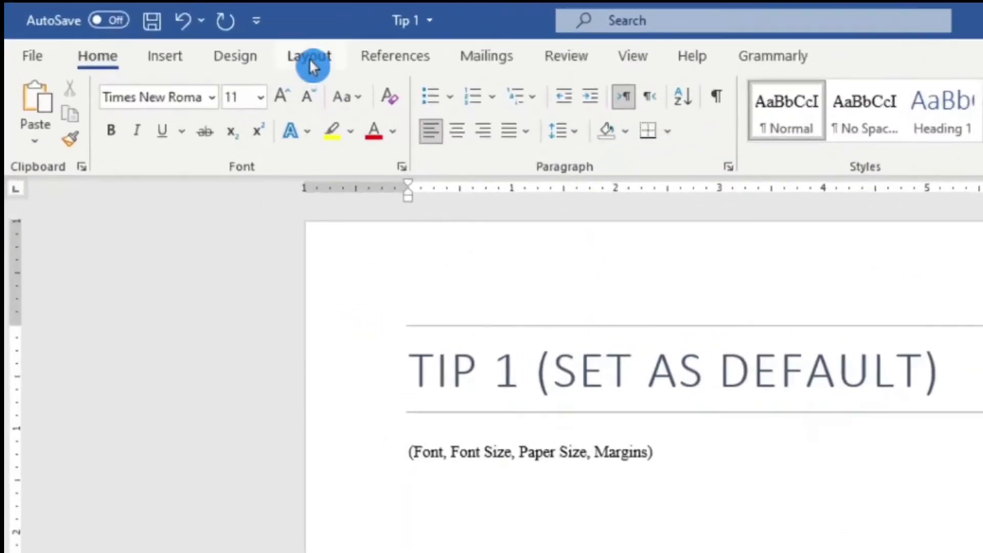
Set the left margin to 1.25" in Page Setup
left_click(310, 61)
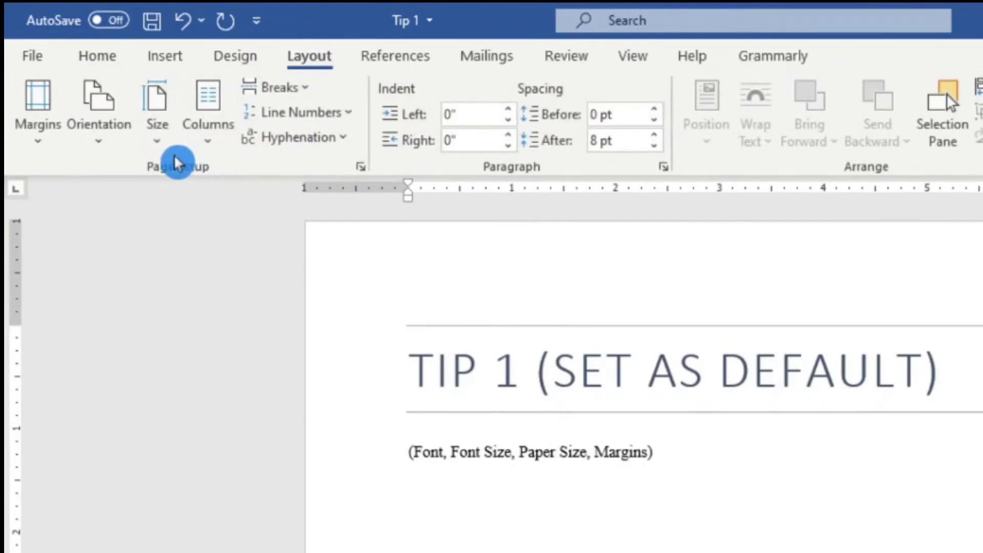
left_click(363, 171)
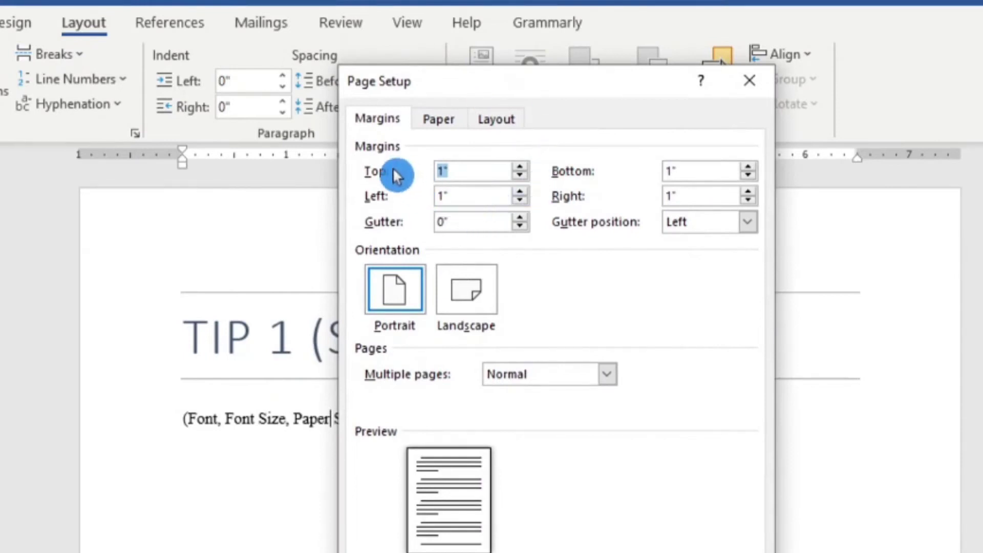
left_click(447, 197)
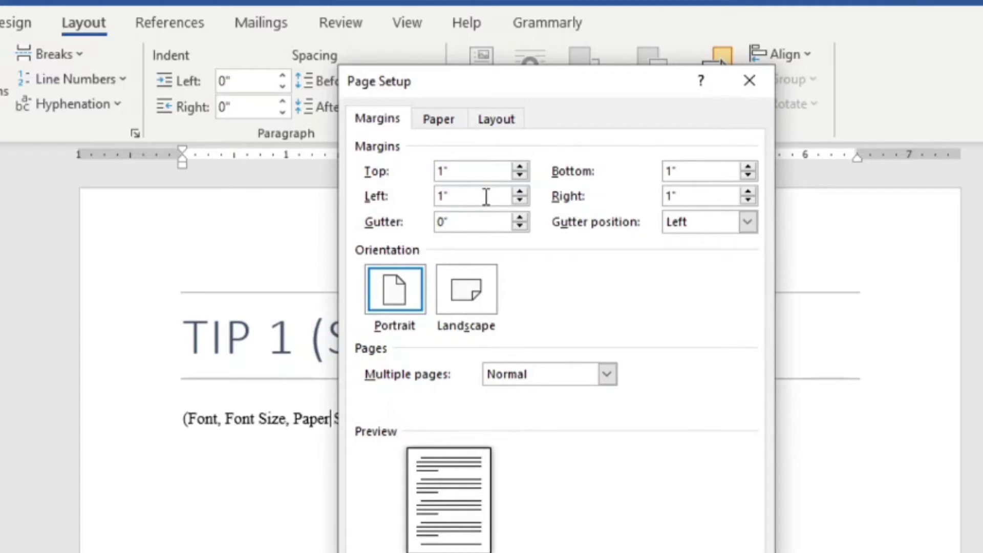
type("1.25")
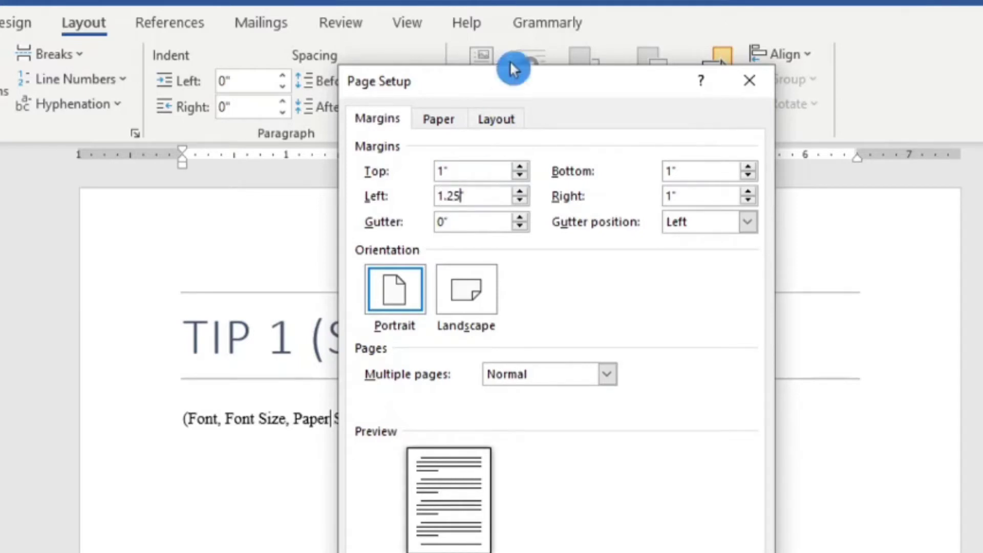
Choose A4 paper and save the page setup as the default for new documents
left_click(439, 123)
left_click(530, 171)
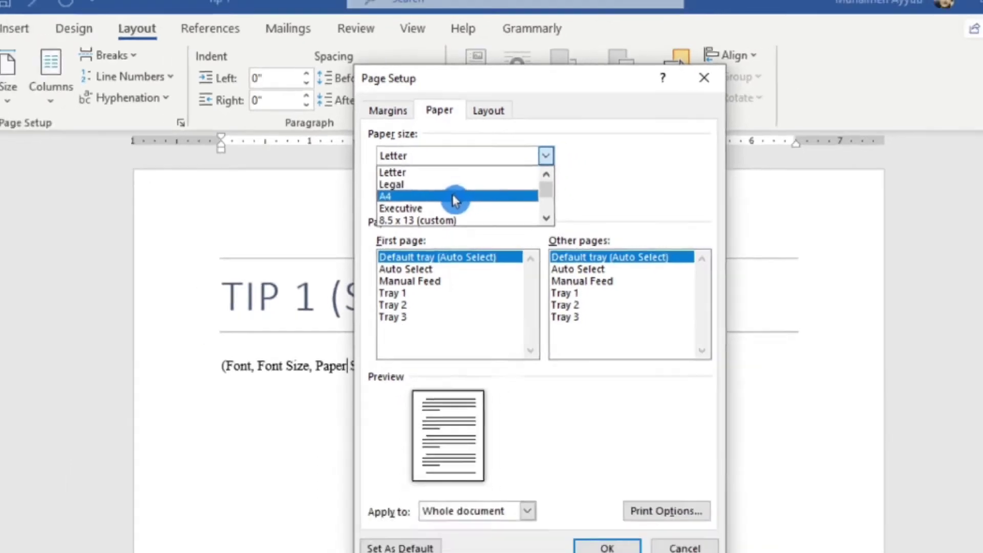
left_click(461, 219)
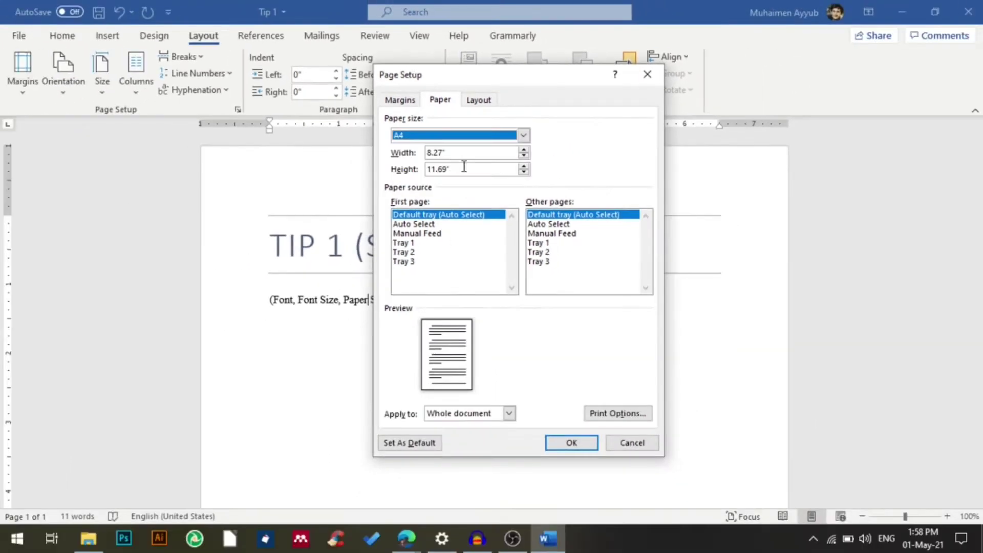
left_click(409, 445)
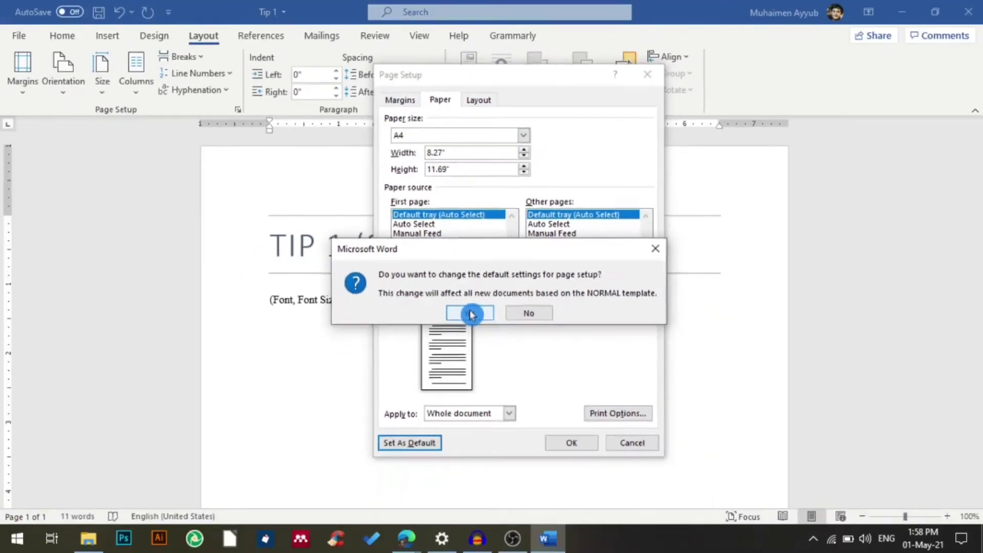
left_click(465, 339)
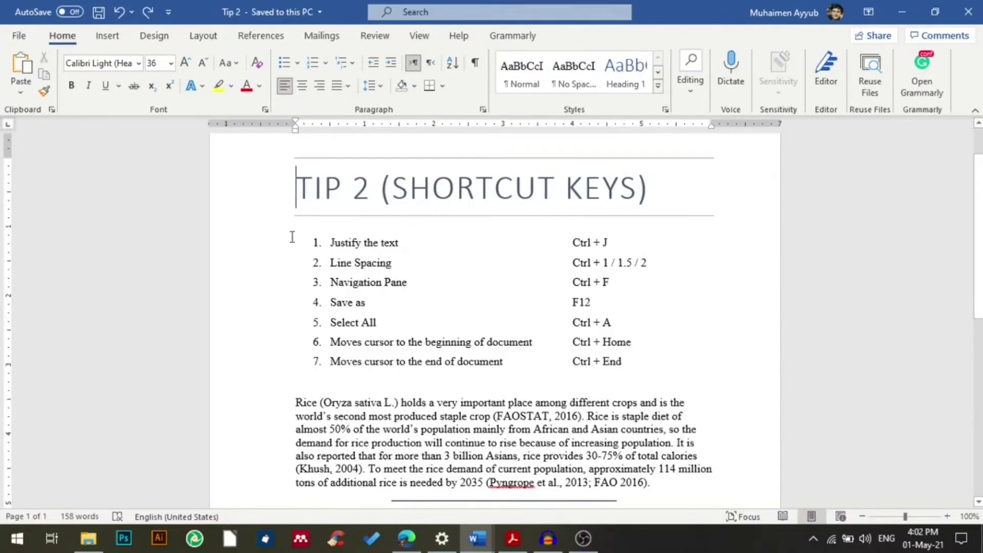
Select the shortcut-key list, then the 'Justify the text' line
left_click_drag(272, 245, 271, 360)
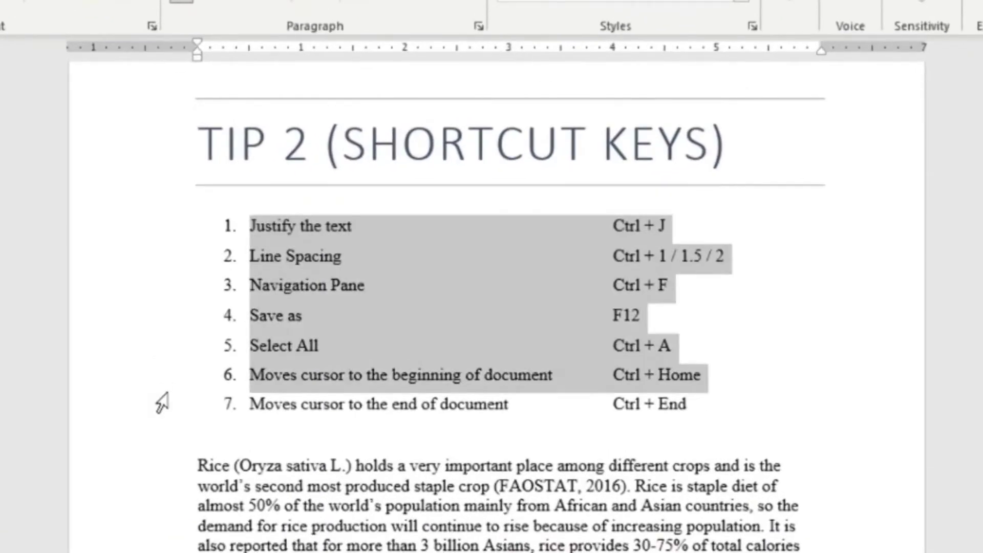
mouse_move(162, 401)
left_mouse_down()
mouse_move(158, 408)
mouse_move(166, 239)
left_mouse_up()
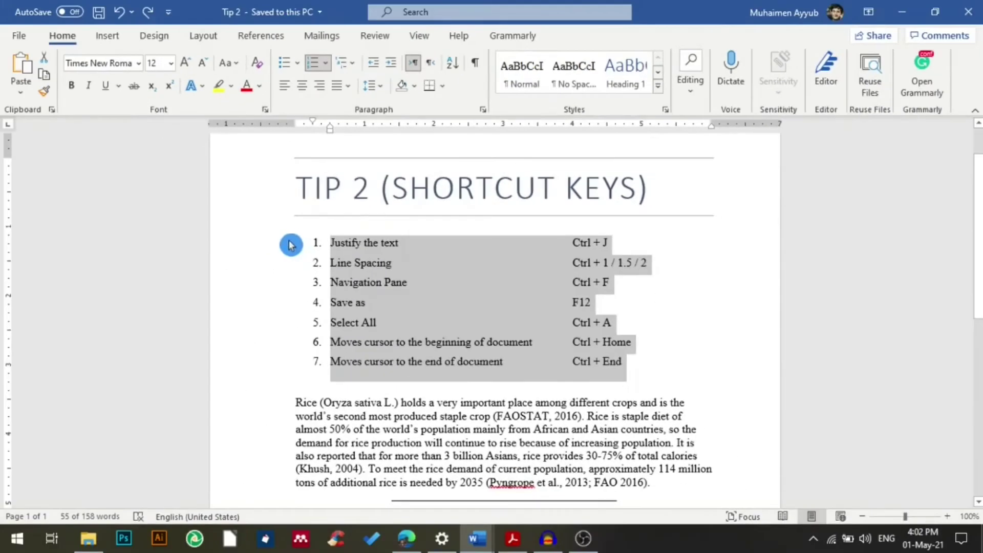
left_click(283, 246)
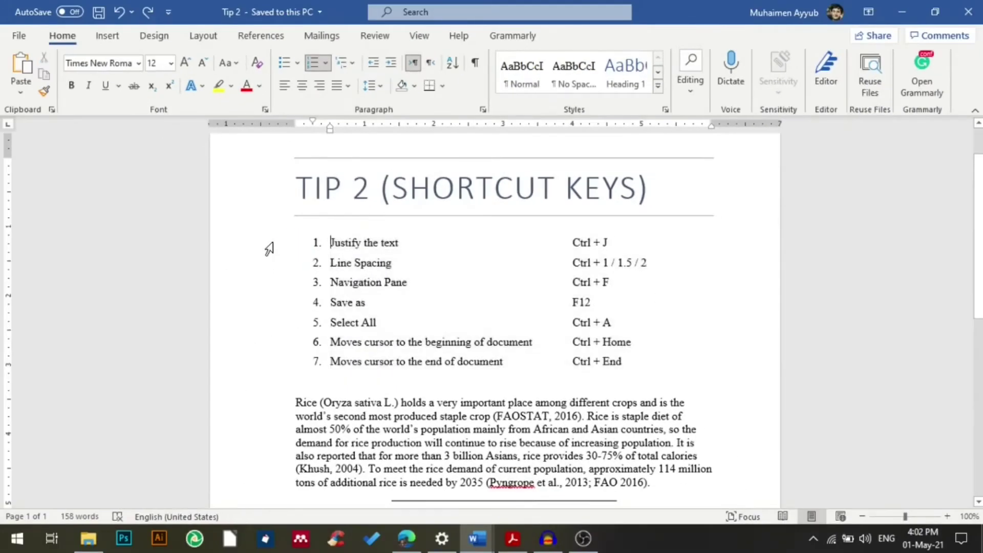
left_click(286, 245)
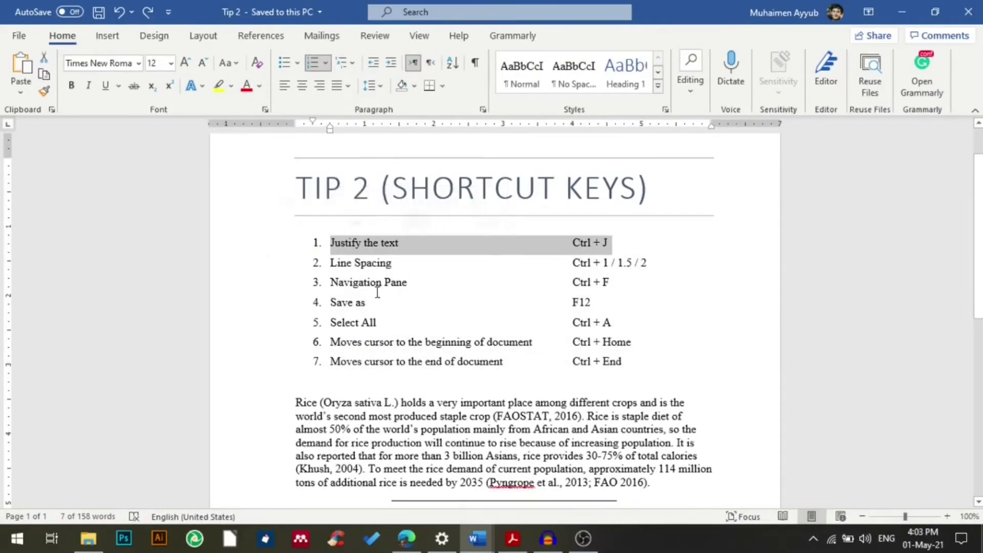
scroll(388, 270, "down", 1)
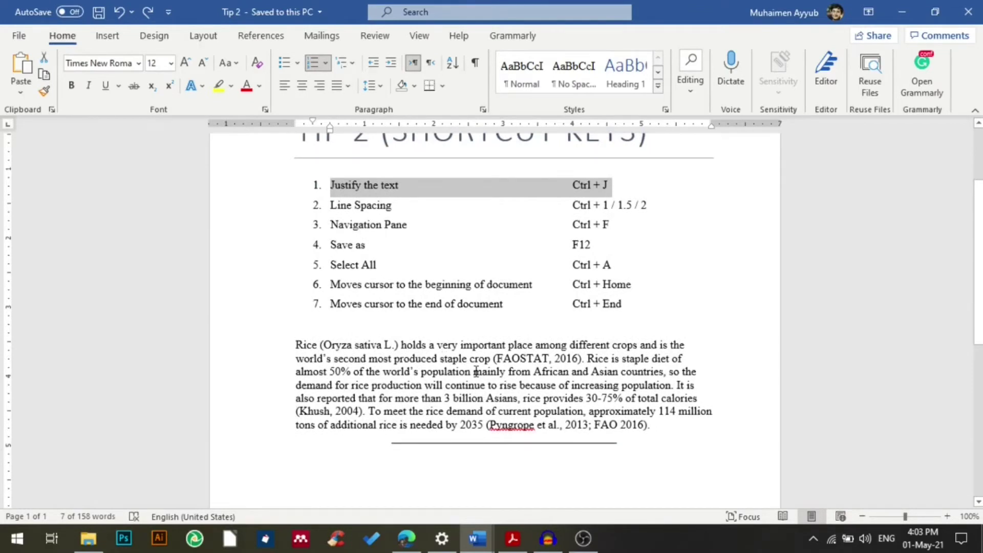
Fully justify the Rice paragraph with Ctrl+J
left_click(443, 372)
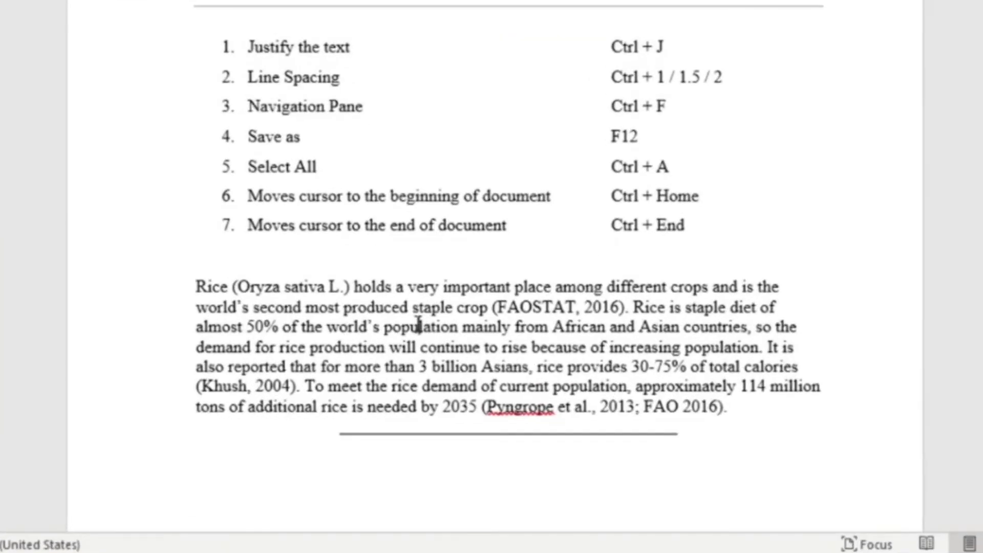
key("ctrl+j")
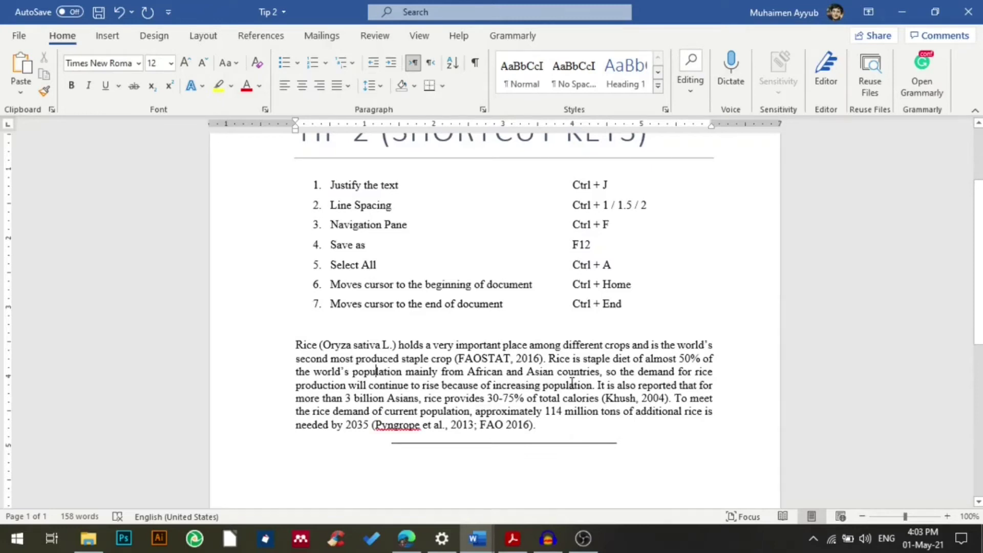
left_click(274, 208)
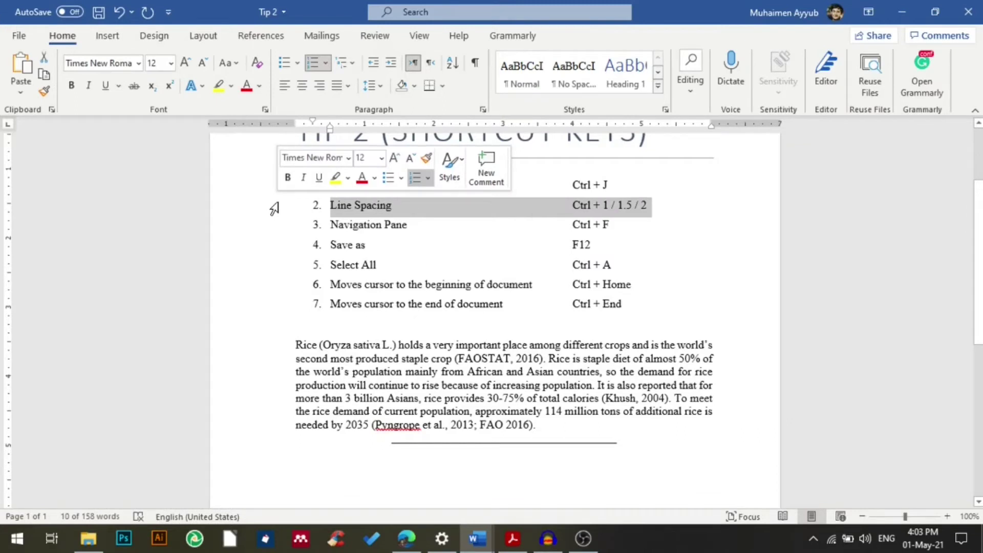
left_click(431, 367)
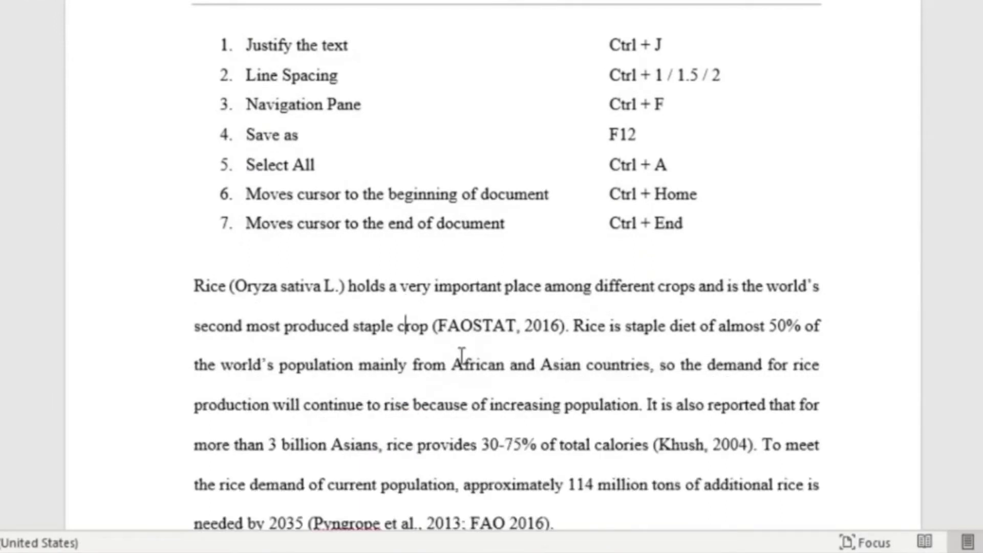
key("ctrl+2")
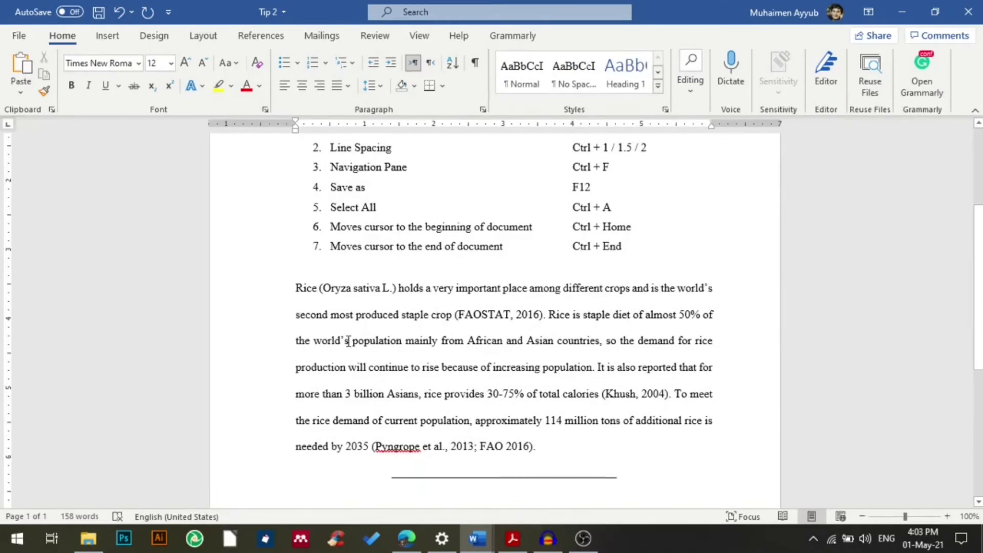
left_click(352, 340)
key("ctrl+1")
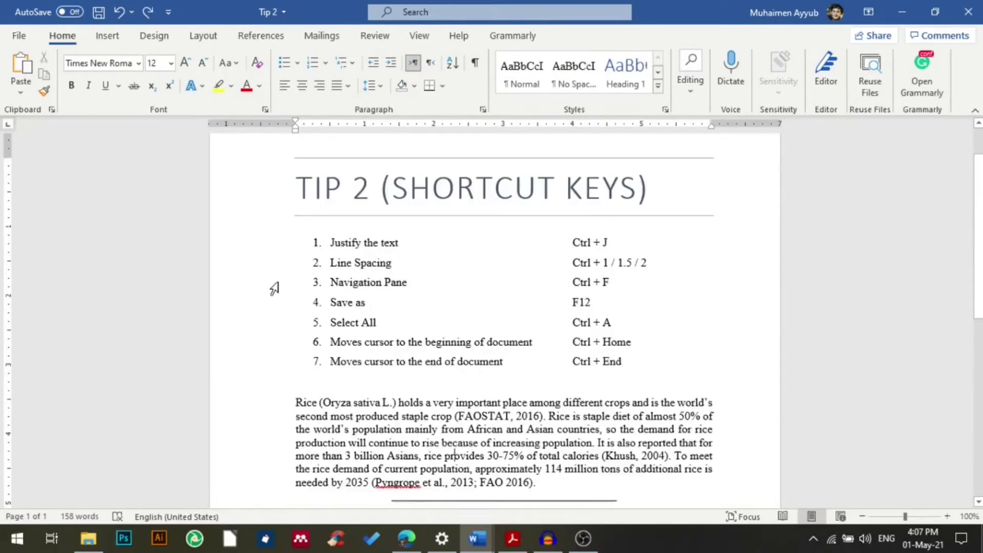
left_click(269, 288)
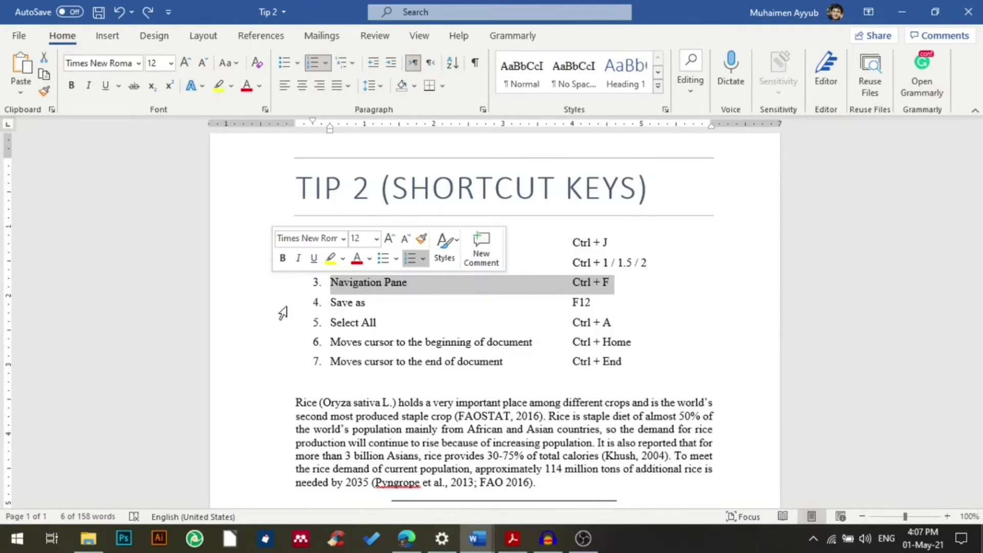
left_click(405, 429)
key("ctrl+f")
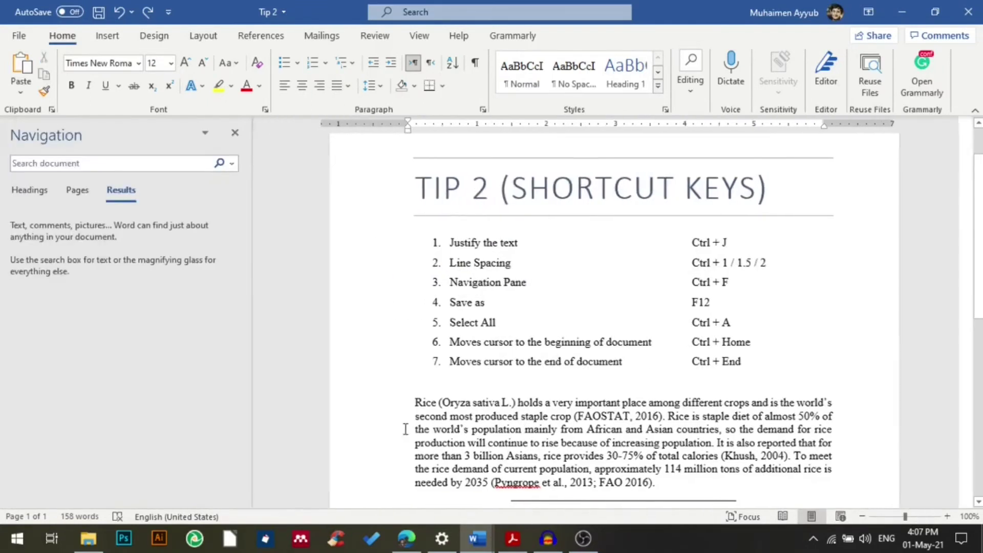
type("rice")
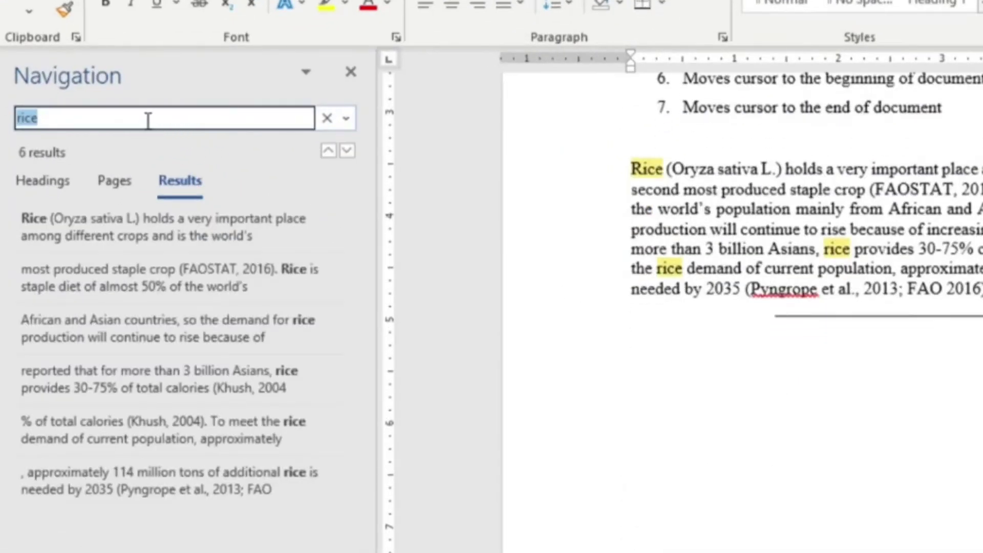
key("BackSpace")
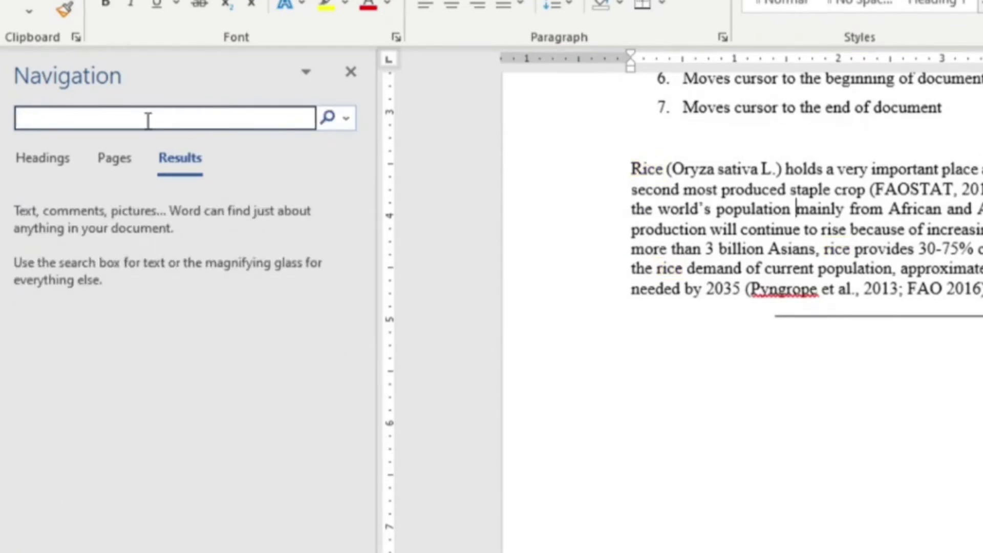
type("population")
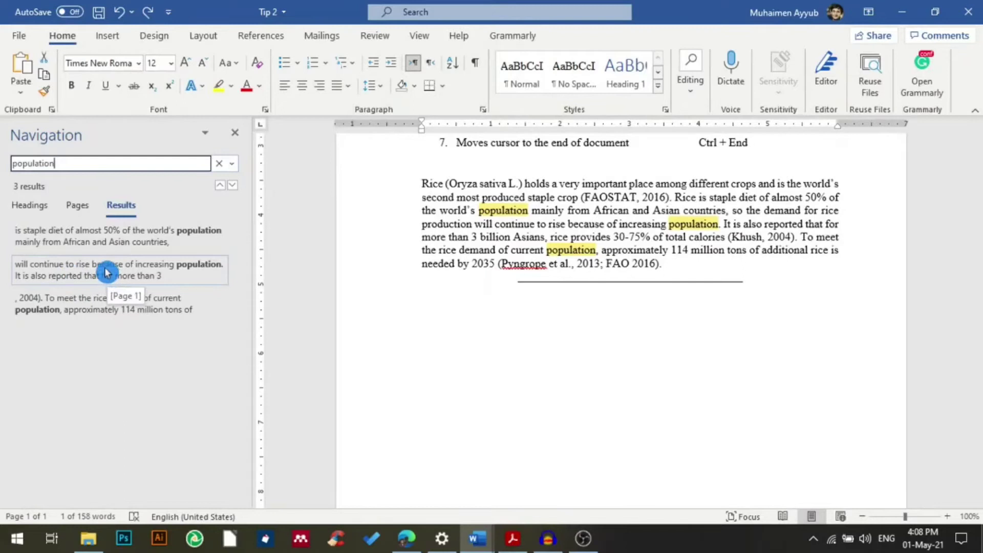
left_click(106, 273)
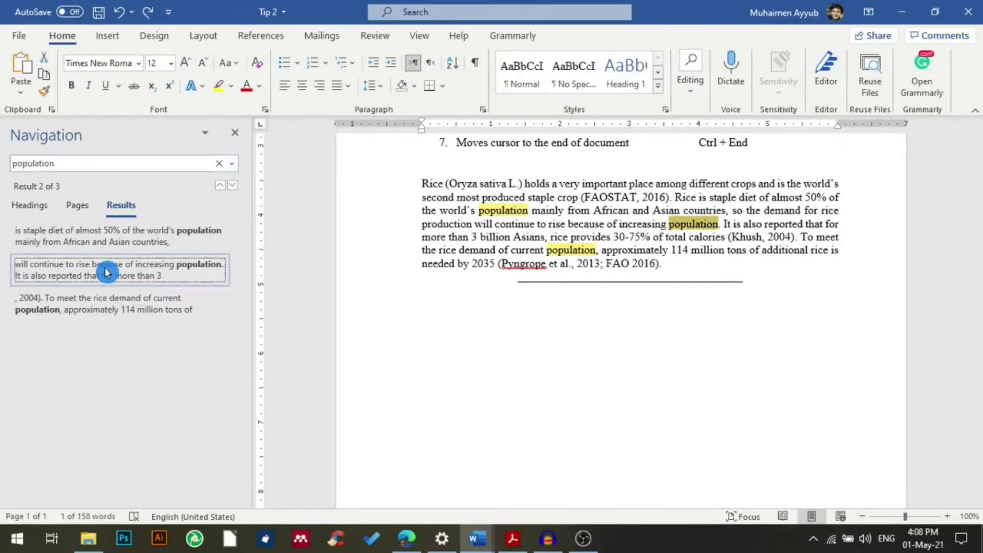
left_click(662, 224)
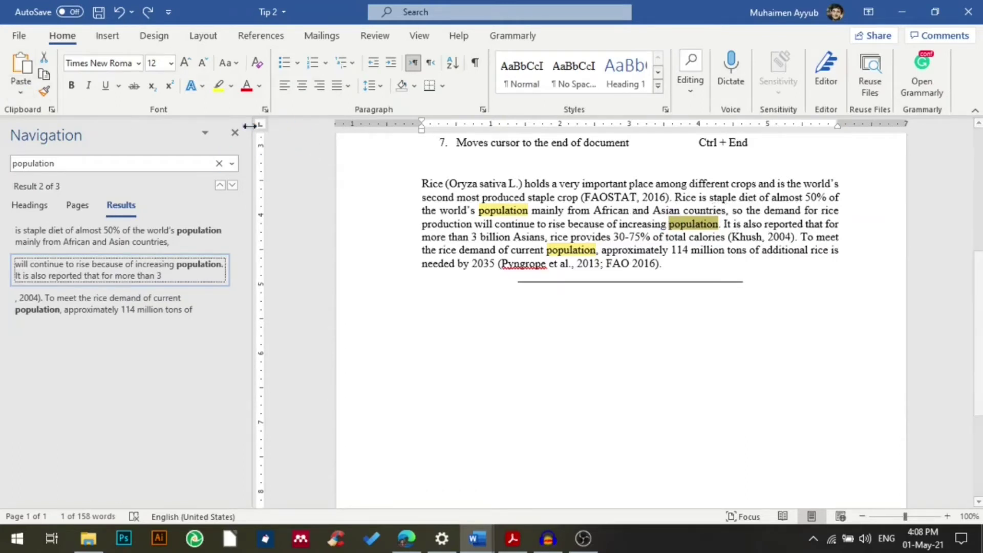
left_click(238, 137)
scroll(295, 167, "up", 2)
scroll(404, 259, "up", 3)
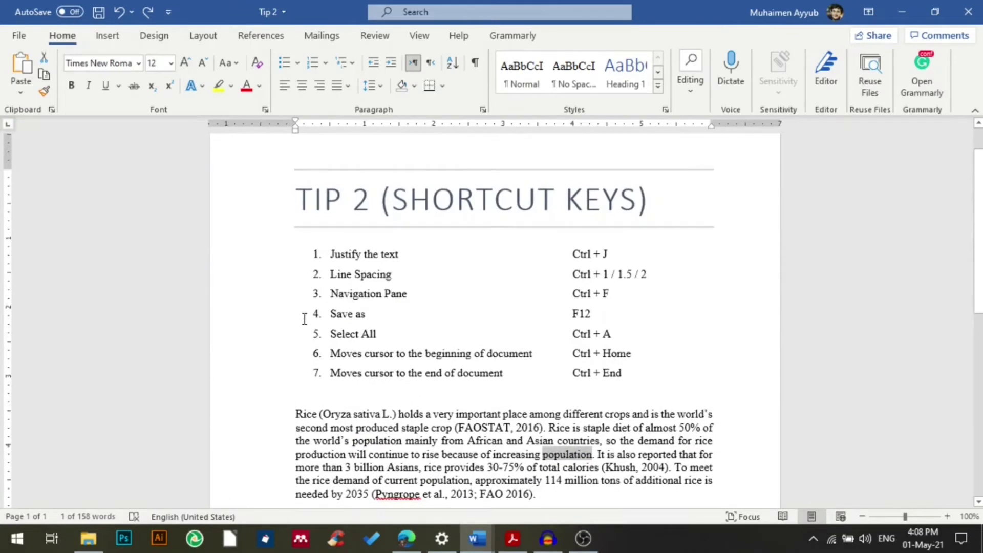
left_click(270, 323)
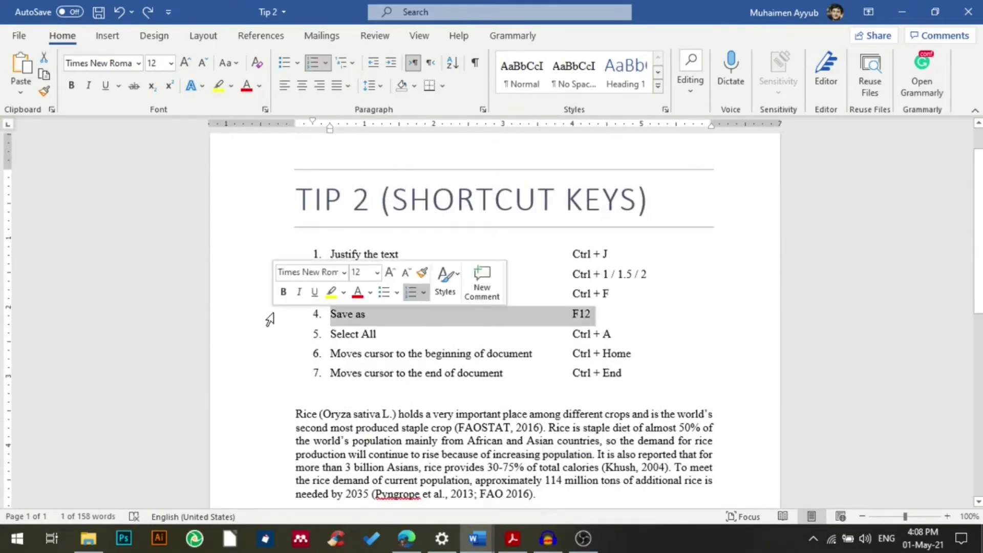
left_click(342, 317)
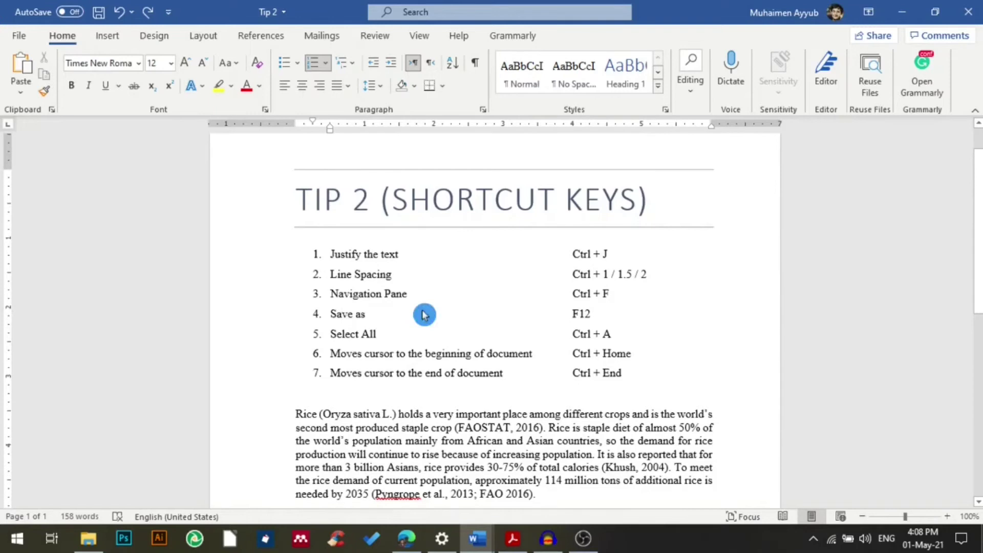
key("F12")
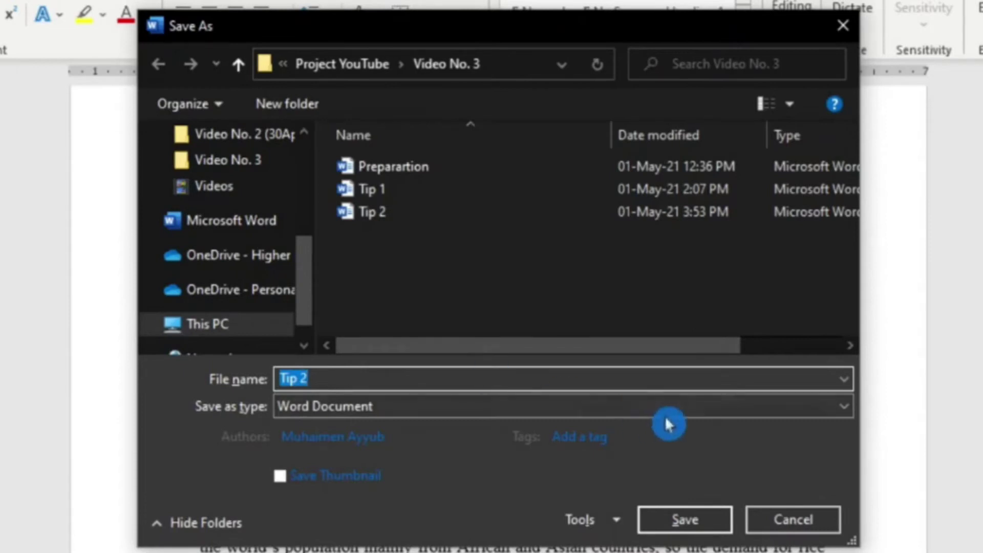
left_click(807, 520)
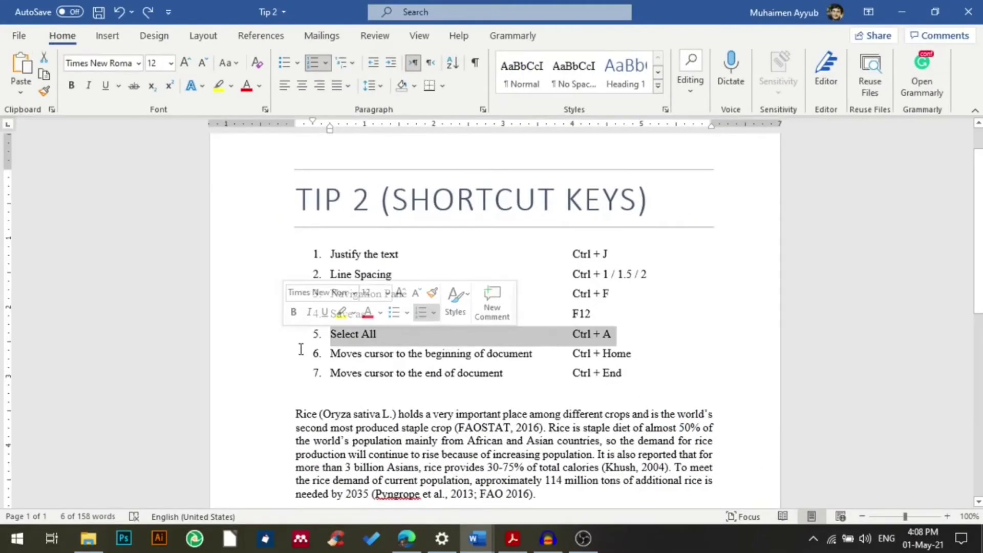
left_click(361, 335)
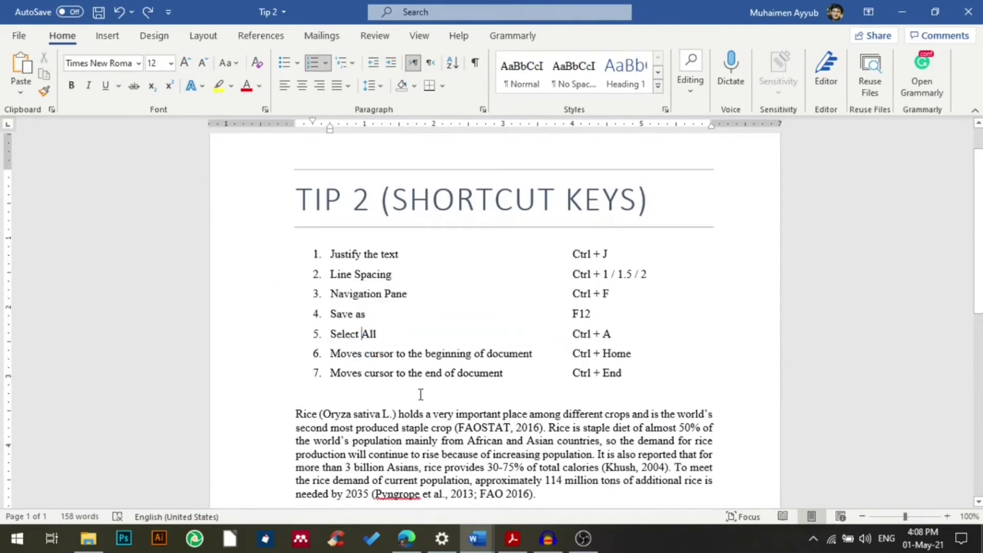
scroll(424, 384, "down", 2)
left_click(425, 371)
scroll(438, 357, "up", 2)
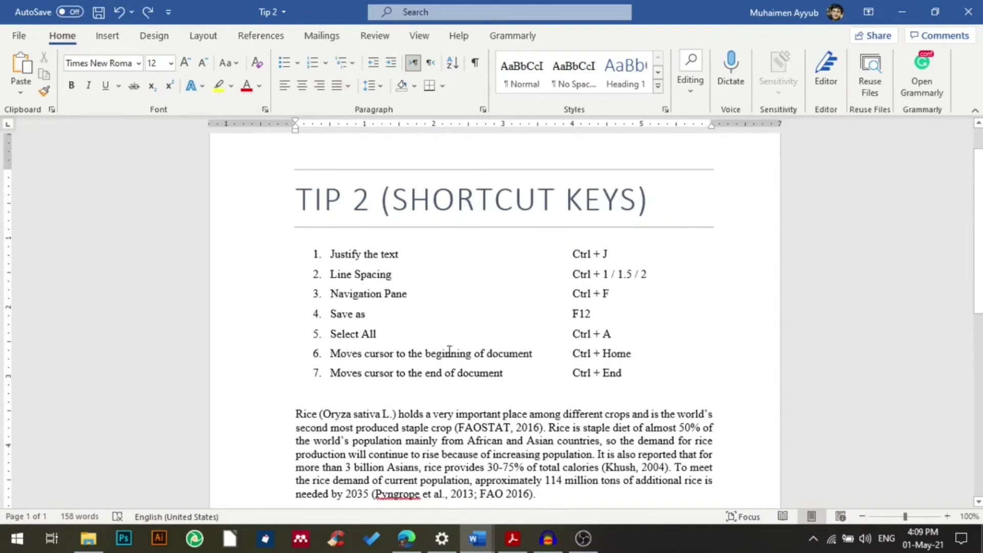
key("ctrl+a")
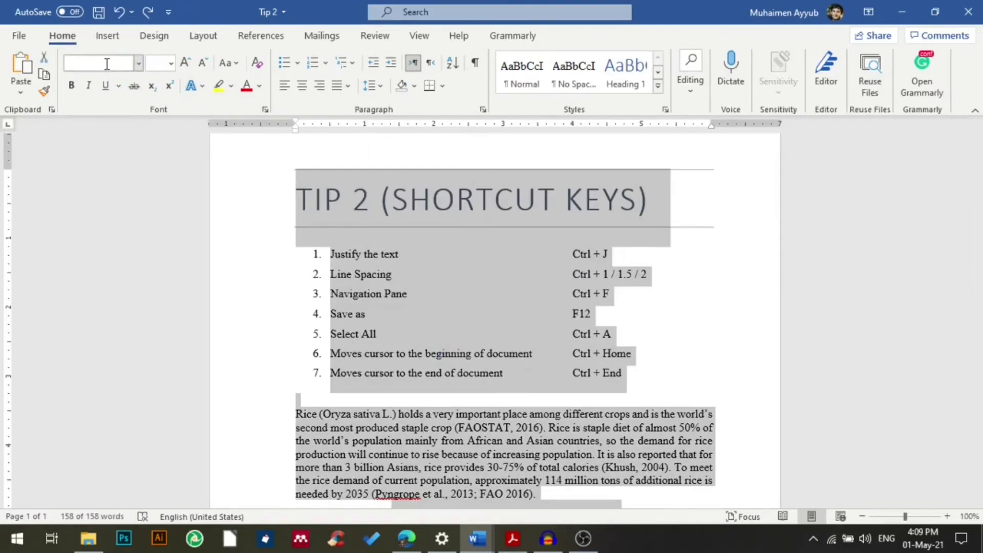
left_click(107, 64)
type("Century Gothic")
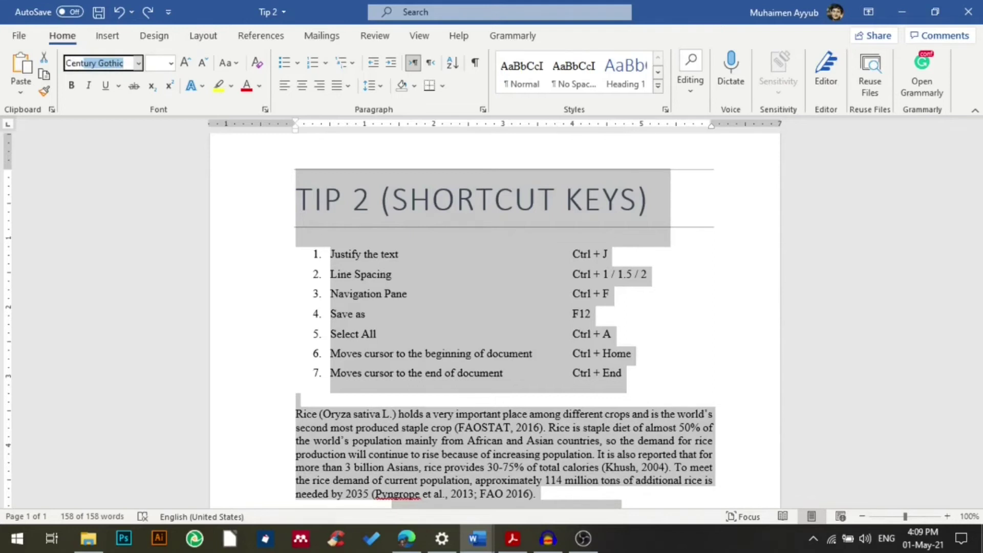
key("Return")
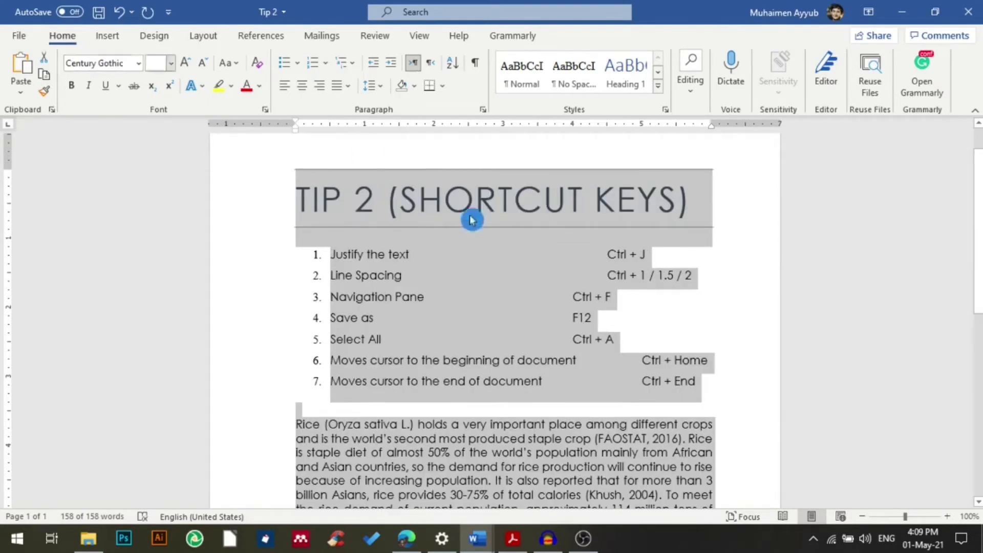
scroll(479, 396, "down", 2)
scroll(474, 329, "up", 2)
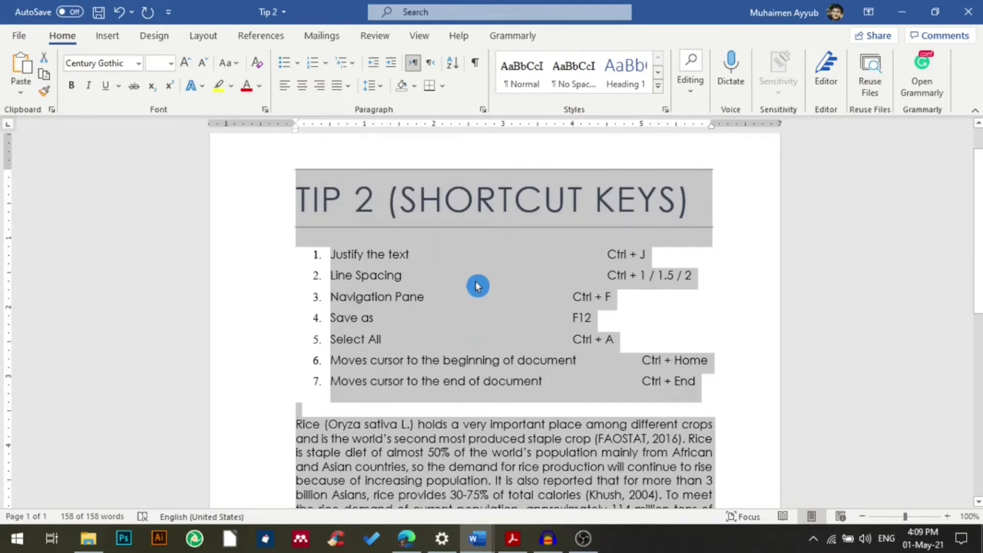
key("ctrl+z")
left_click(334, 222)
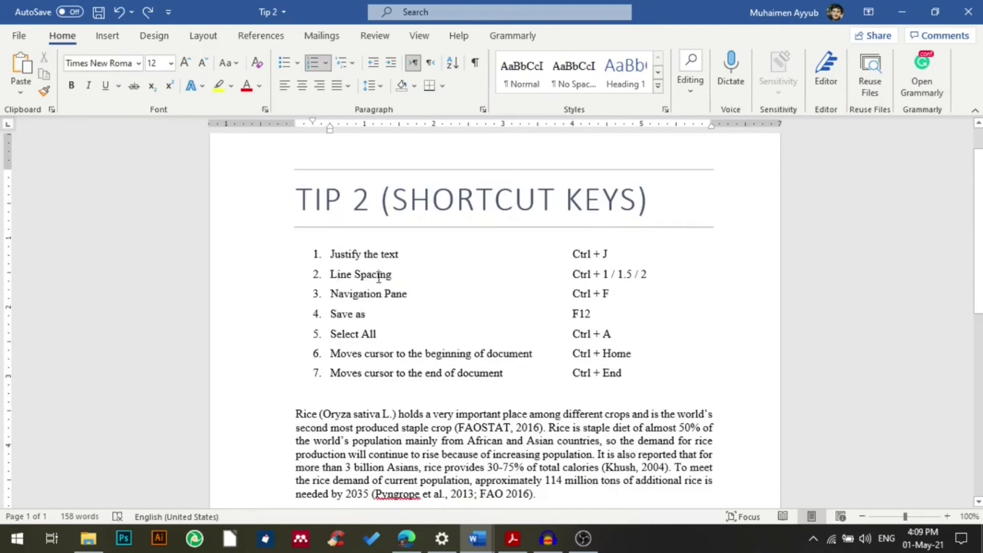
scroll(369, 283, "down", 1)
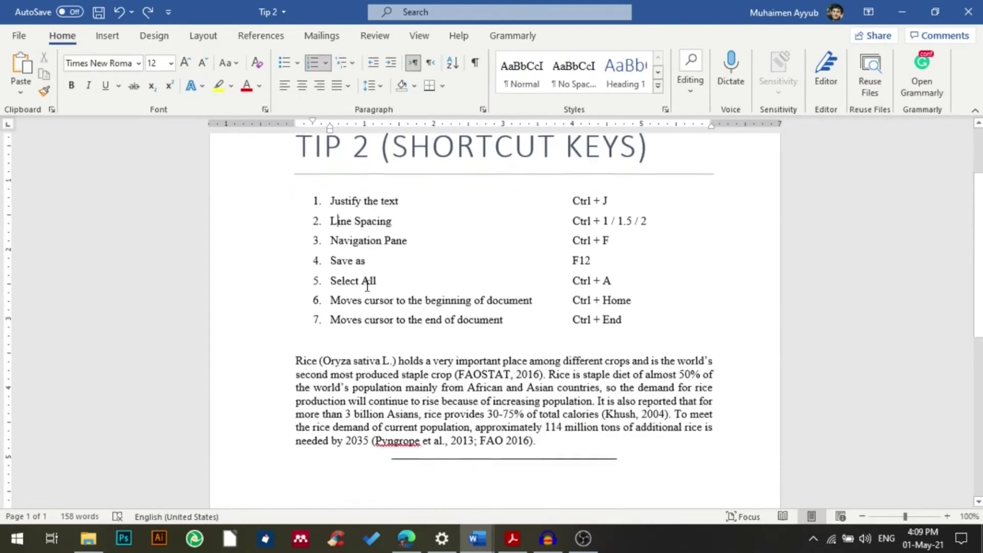
left_click(278, 301)
left_click(349, 301)
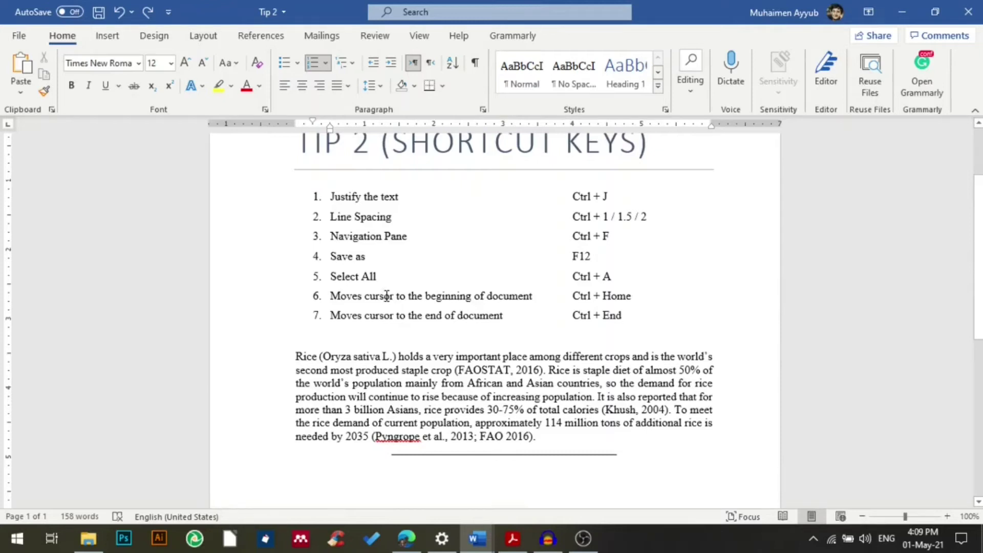
key("ctrl+Home")
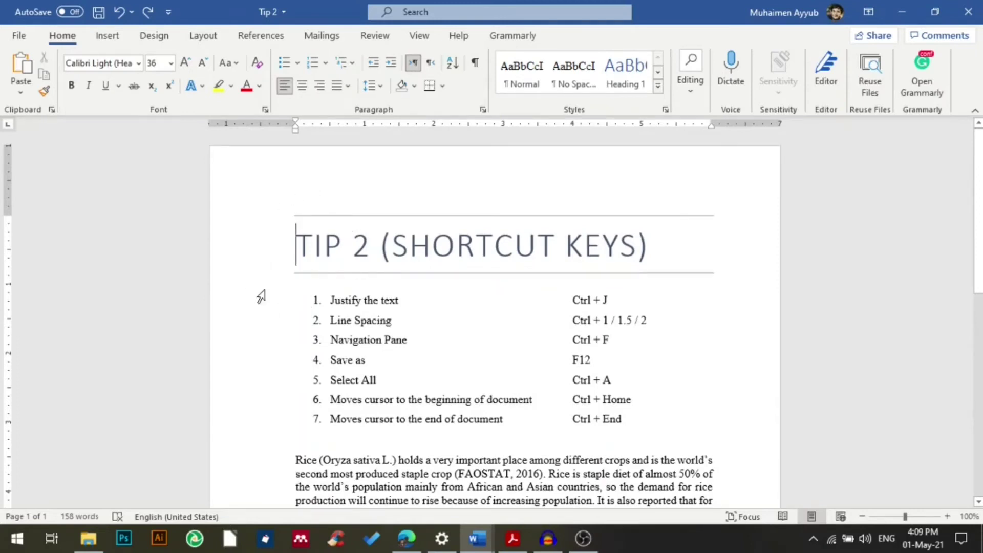
left_click(274, 422)
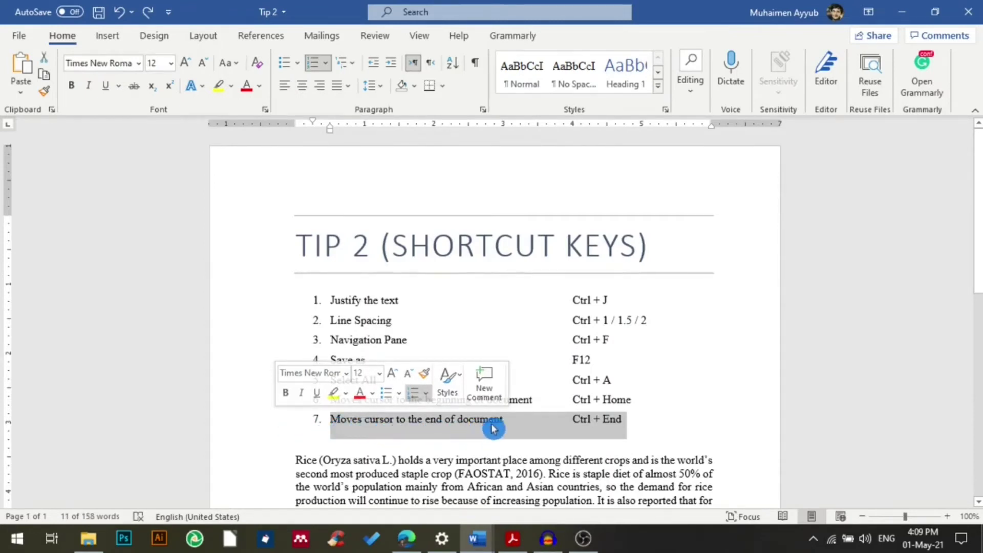
left_click(507, 421)
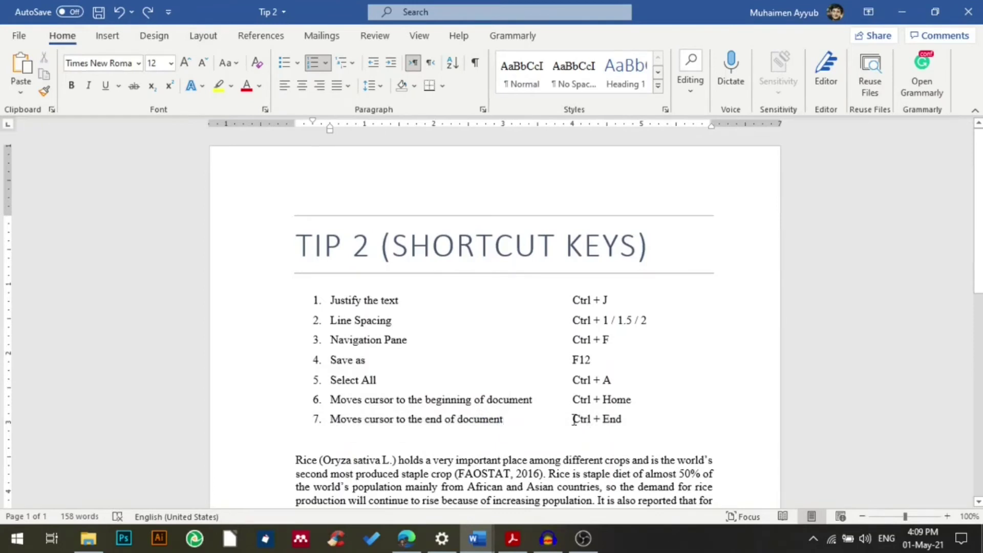
left_click_drag(573, 419, 625, 422)
left_click(300, 276)
left_click(300, 248)
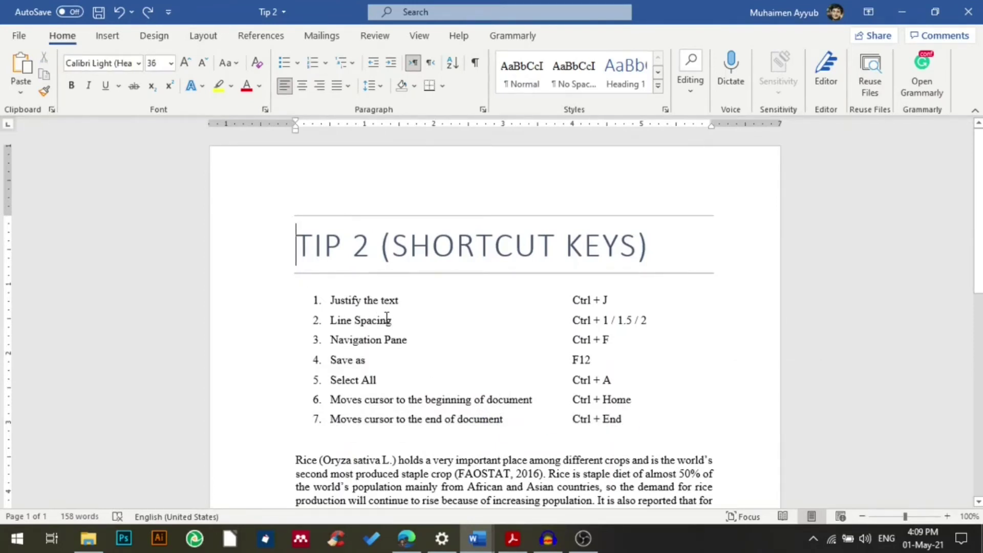
key("ctrl+End")
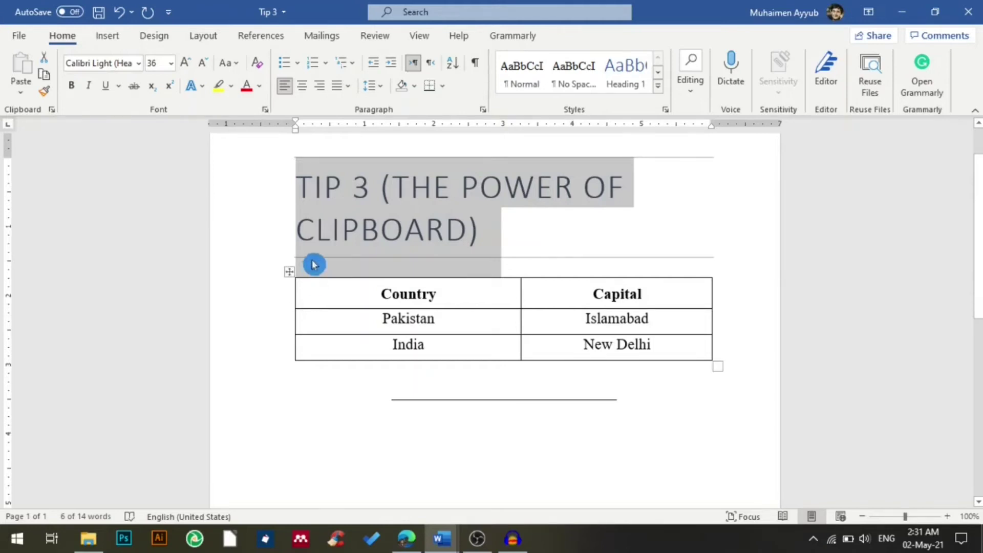
Copy the Pakistan, Islamabad, India and New Delhi table cells in turn
left_click(308, 319)
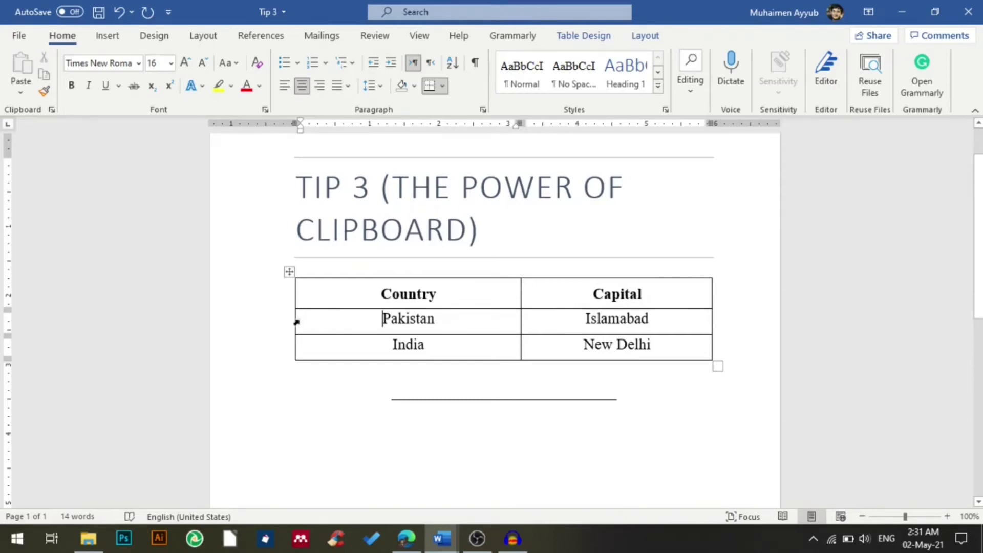
left_click(297, 323)
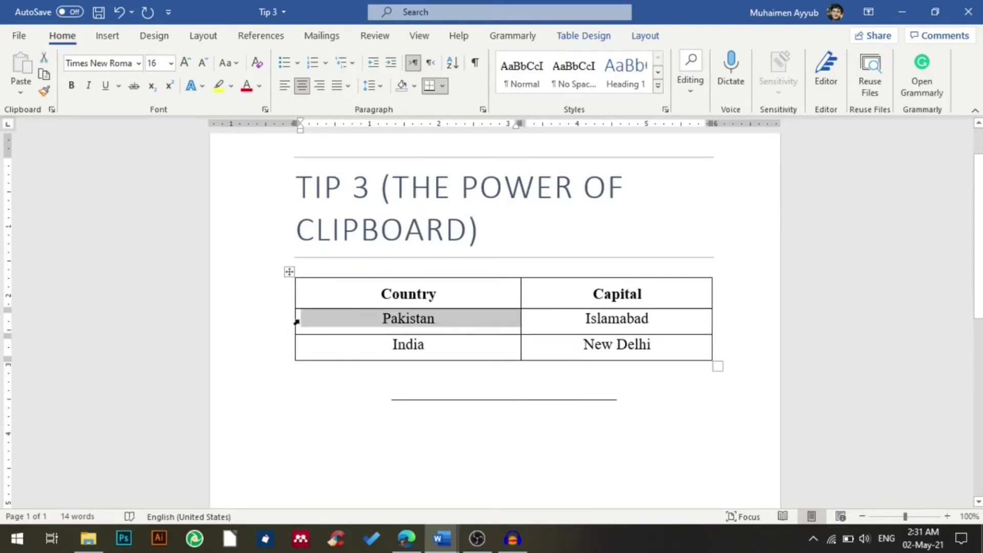
left_click(523, 323)
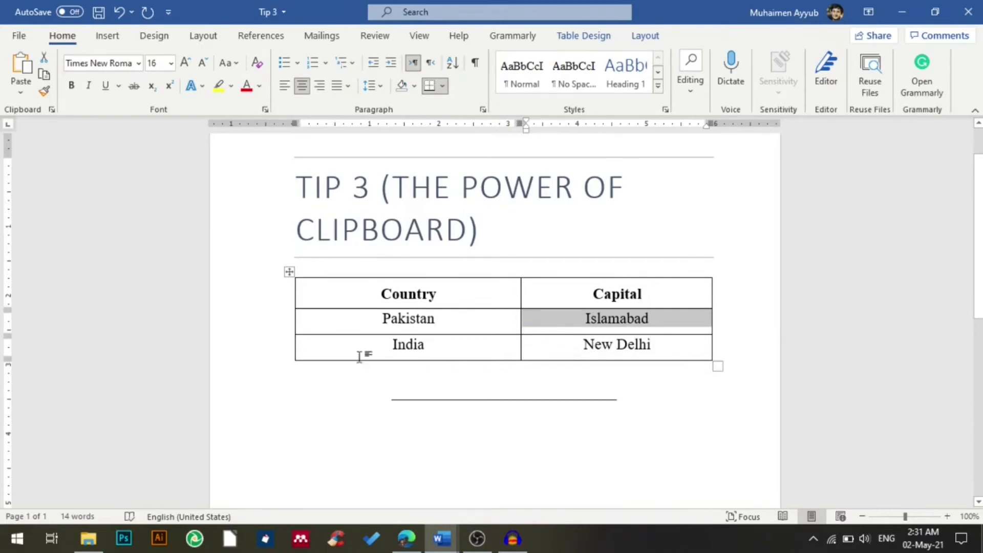
left_click(297, 350)
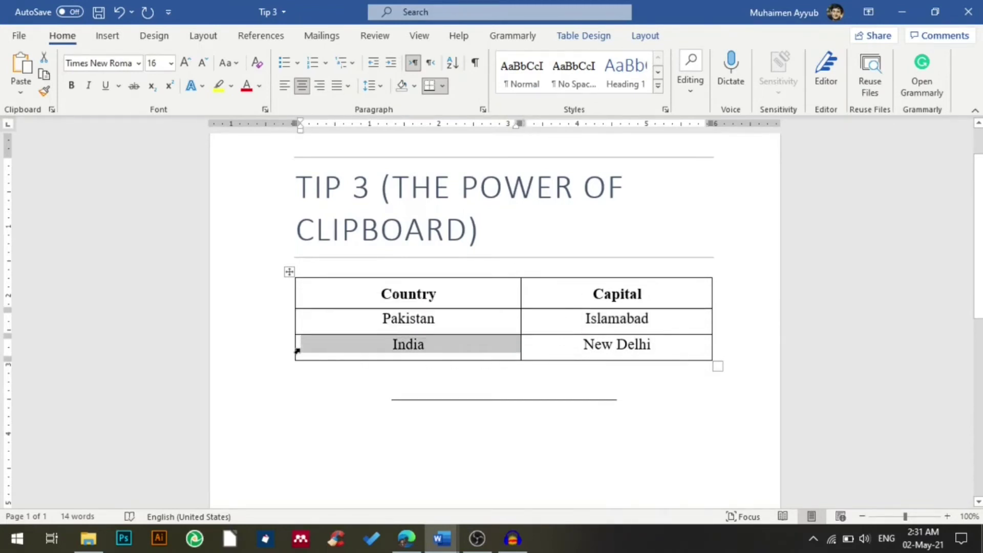
left_click(523, 346)
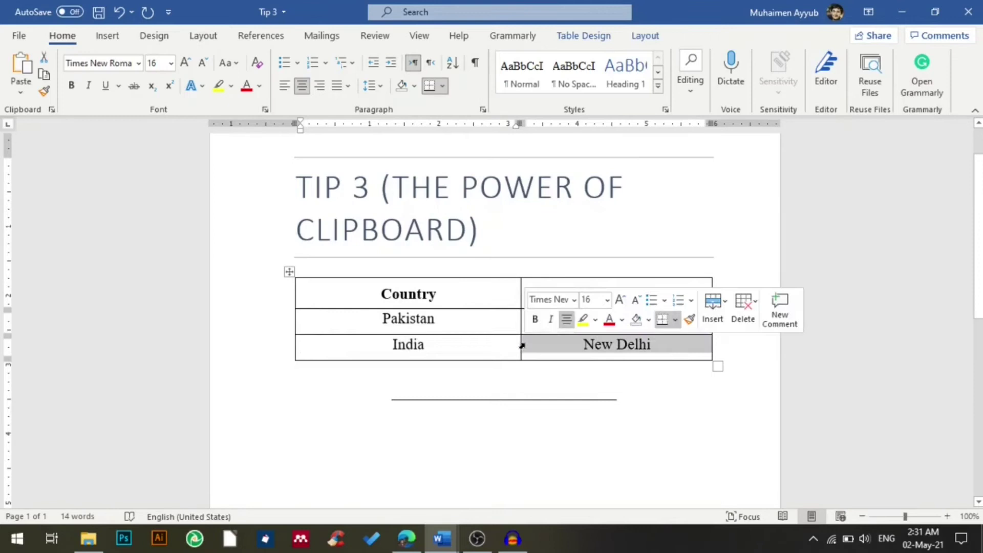
Paste New Delhi on the line below the table, then delete it again
left_click(331, 377)
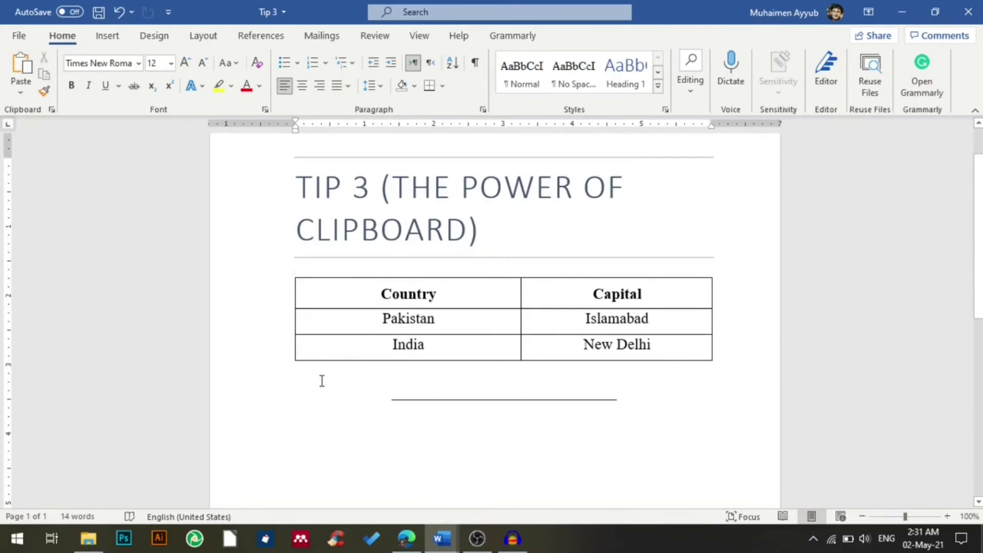
type("New Delhi")
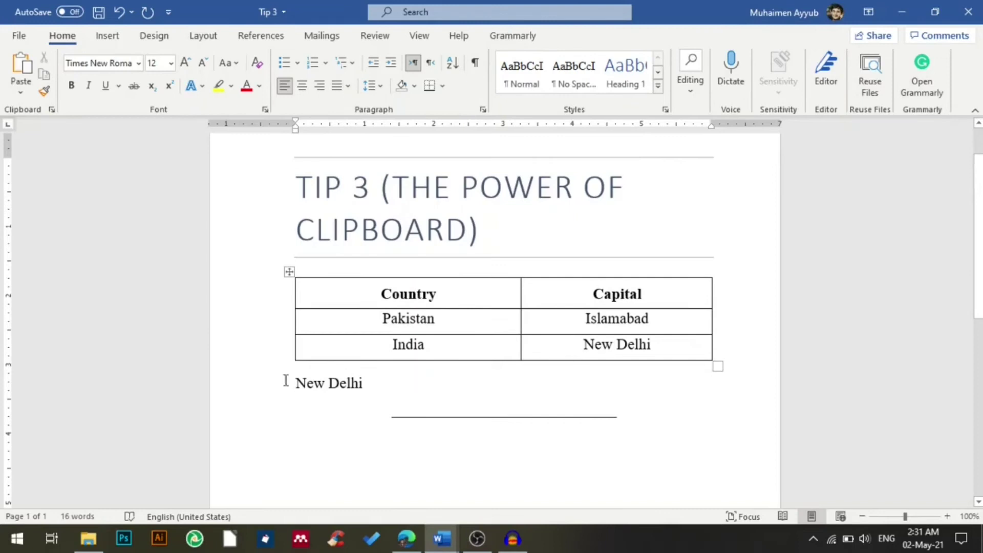
left_click(262, 387)
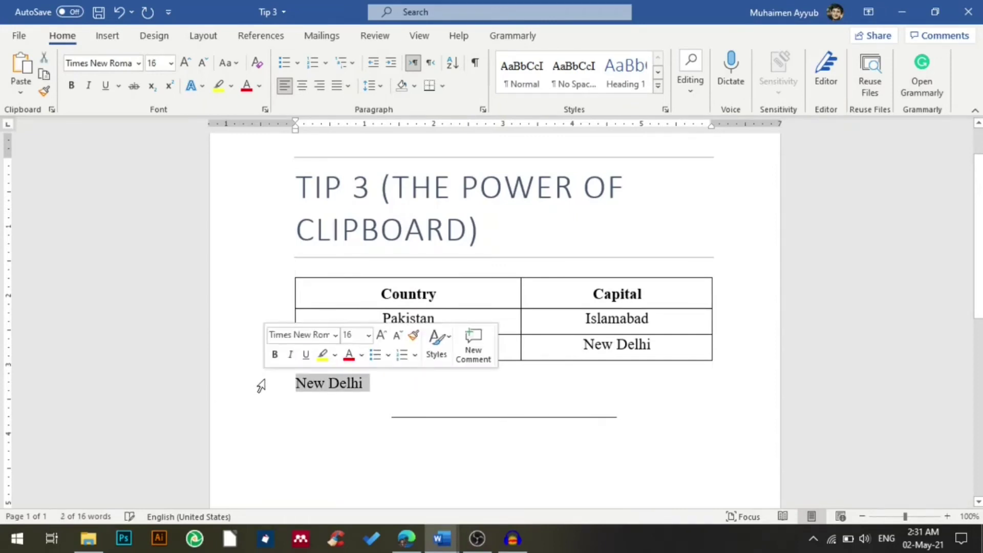
key("Delete")
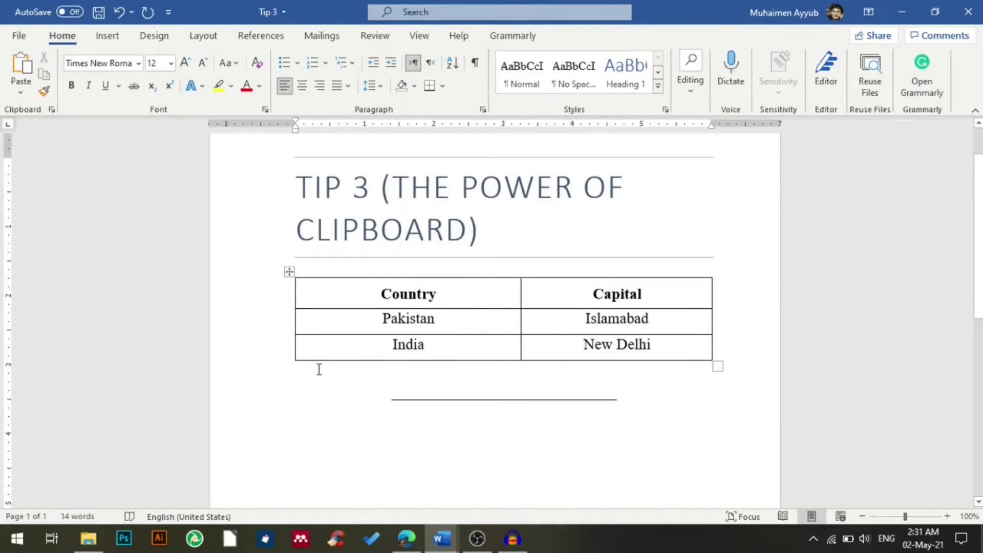
left_click(61, 38)
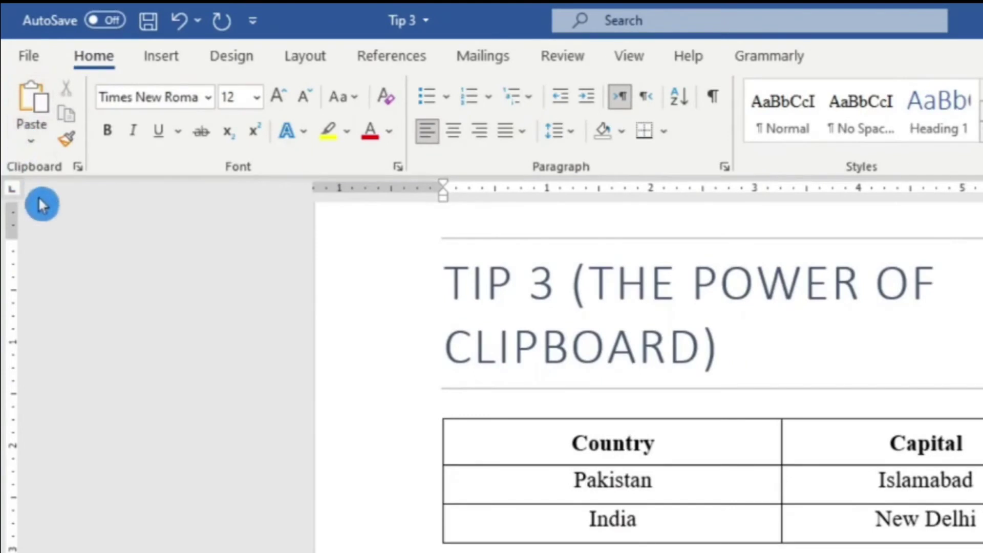
From the Clipboard pane, paste India, New Delhi, Pakistan and Islamabad below the table
left_click(78, 167)
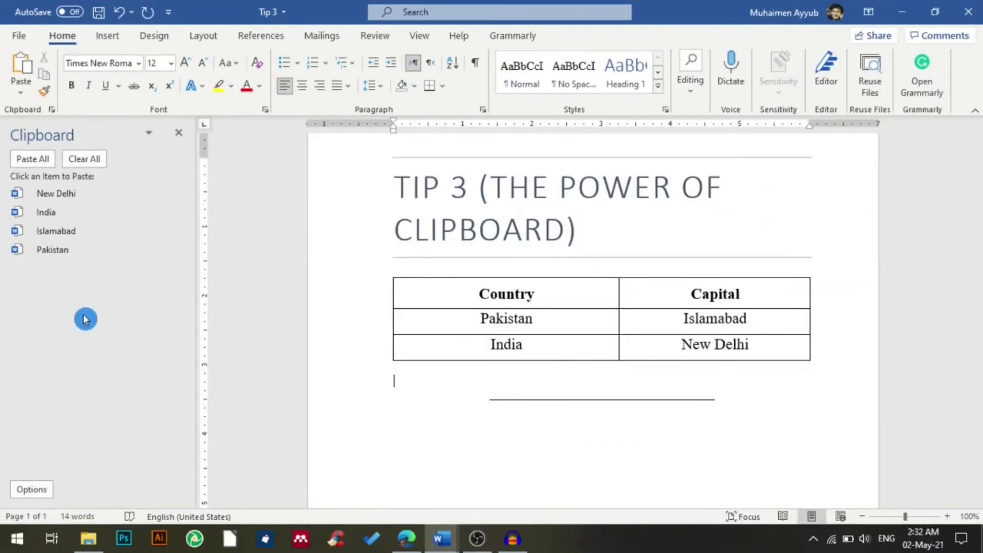
mouse_move(92, 212)
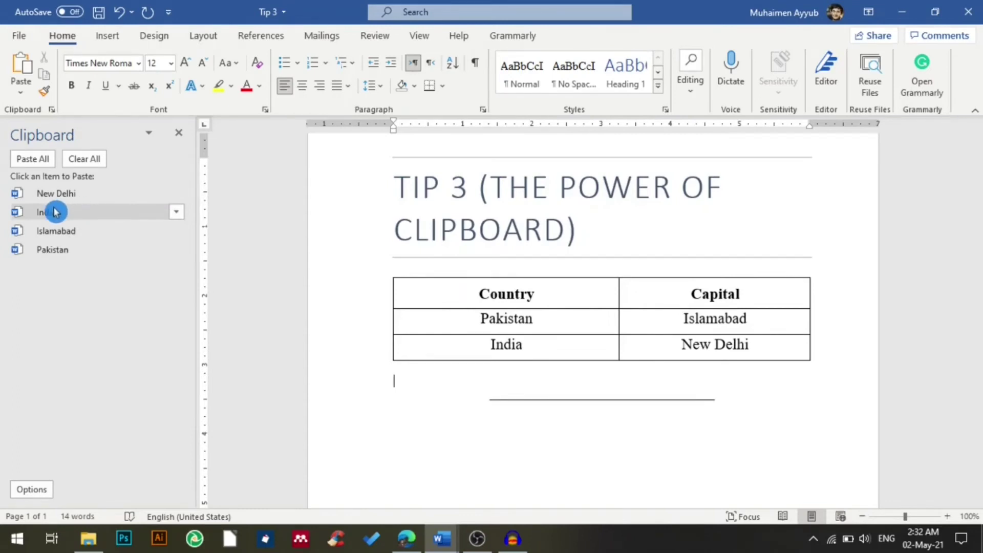
left_click(55, 214)
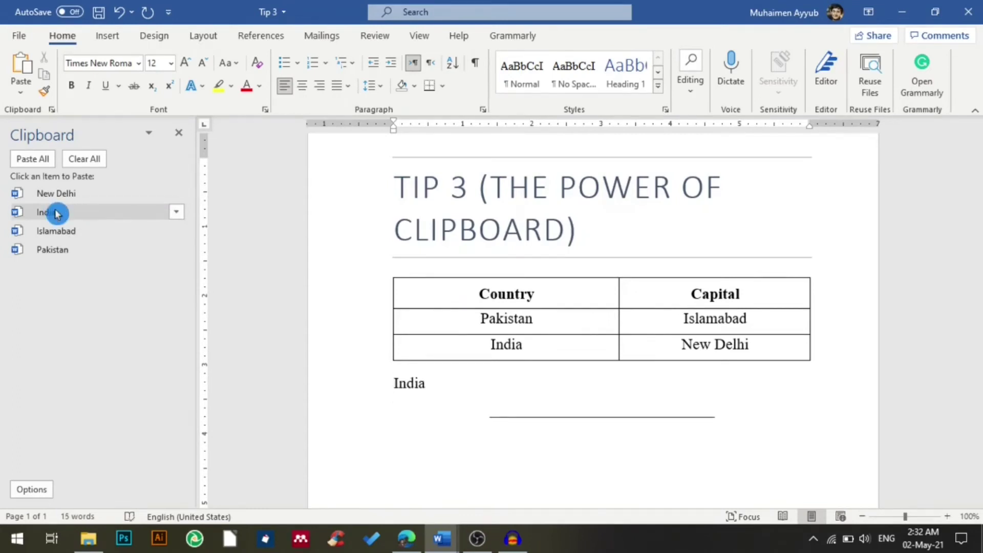
left_click(72, 196)
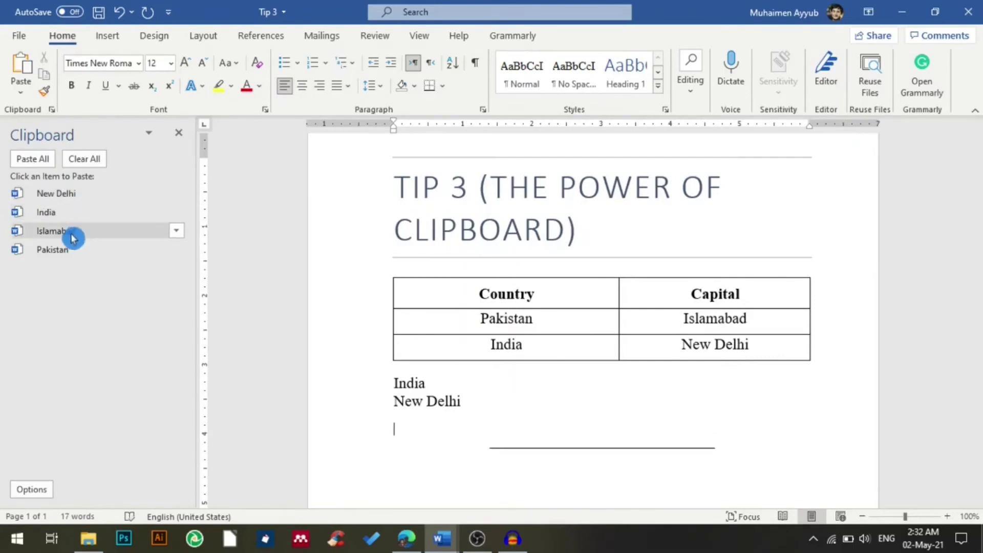
left_click(62, 250)
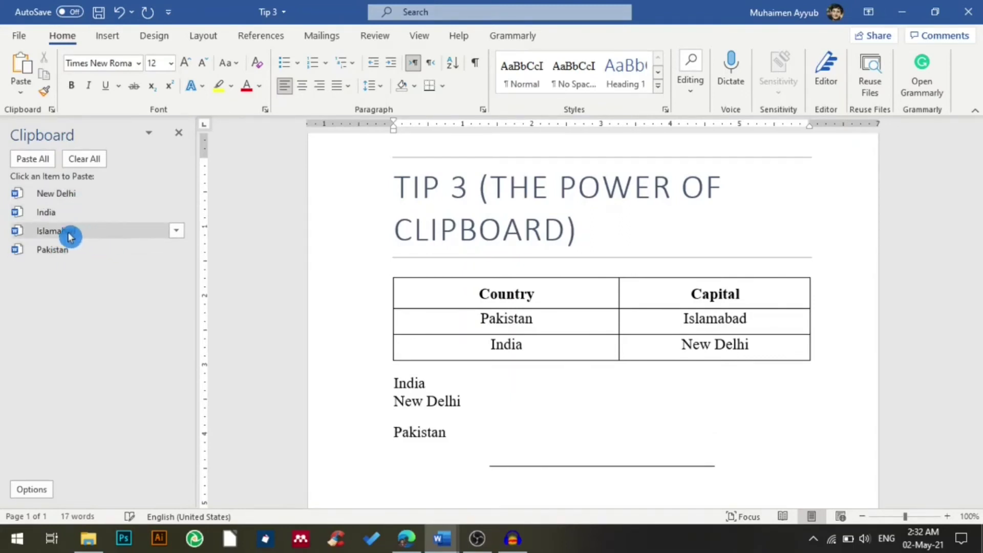
left_click(68, 232)
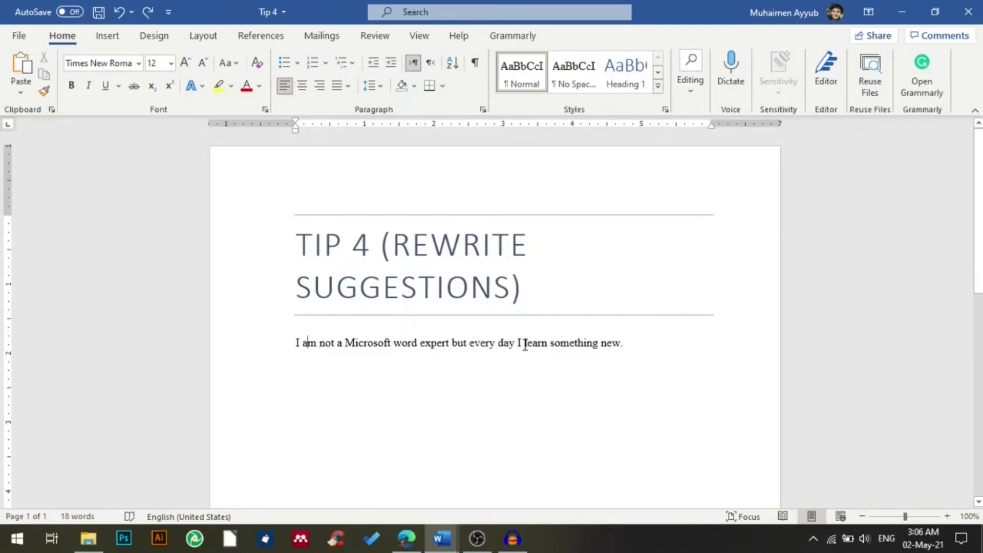
Replace 'learn something new' with the rewrite suggestion 'discover something new'
left_click_drag(526, 346, 609, 343)
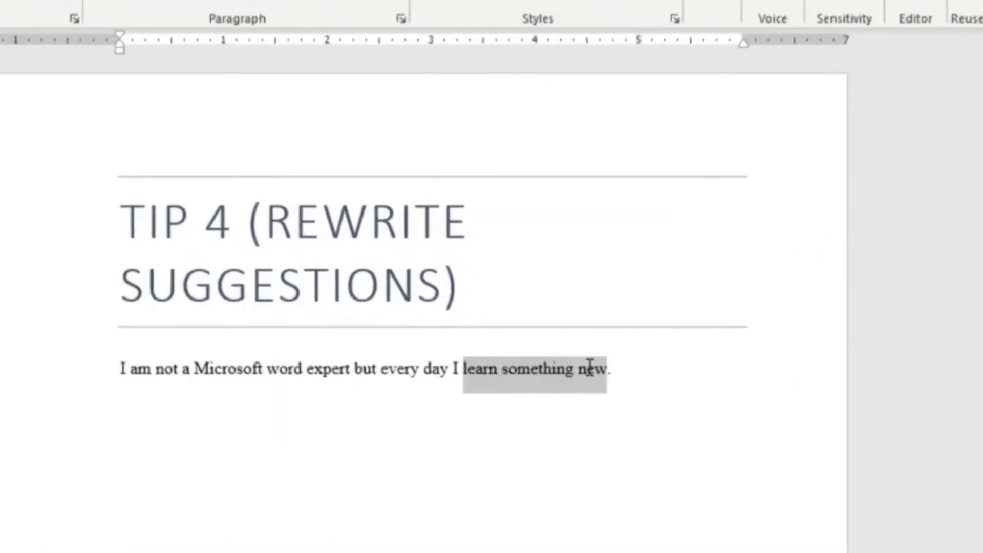
right_click(527, 365)
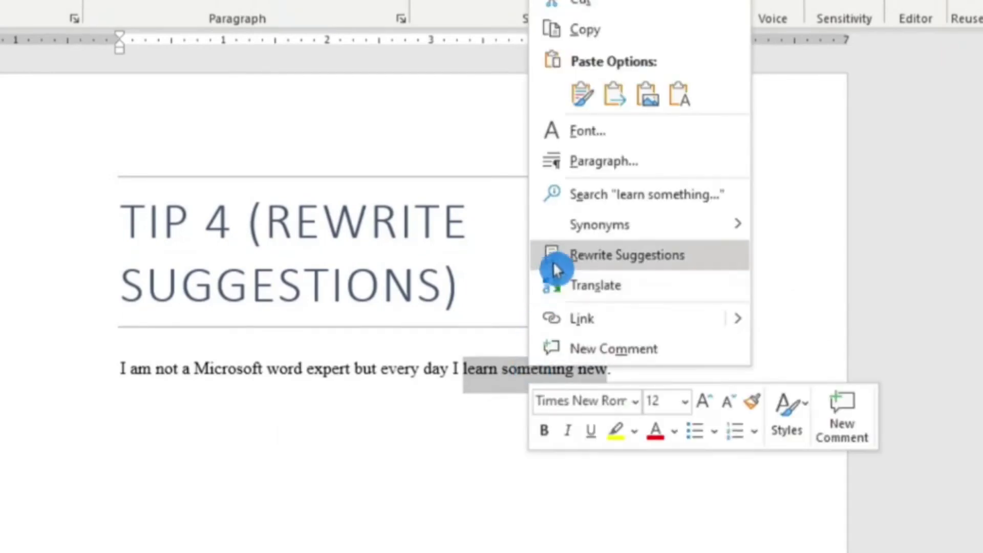
left_click(618, 264)
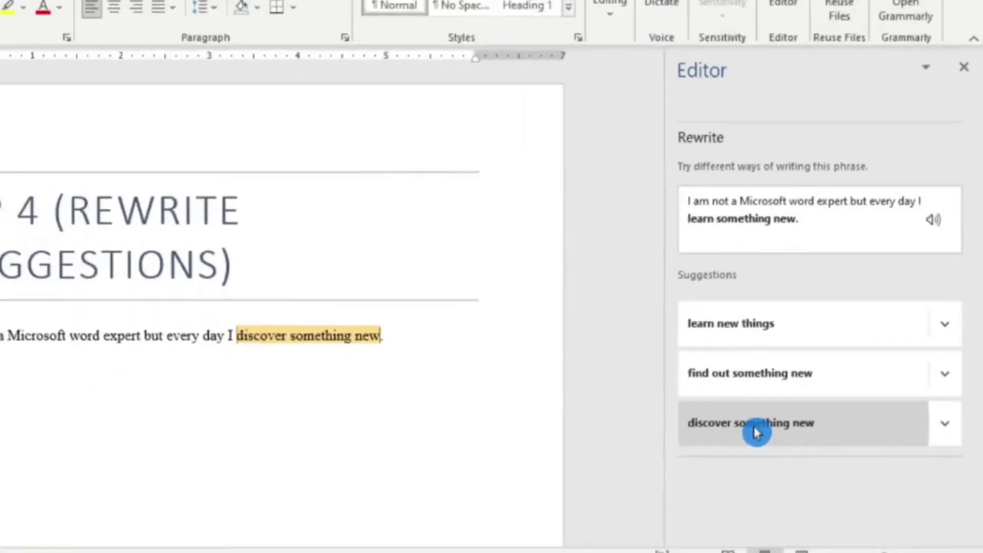
left_click(714, 435)
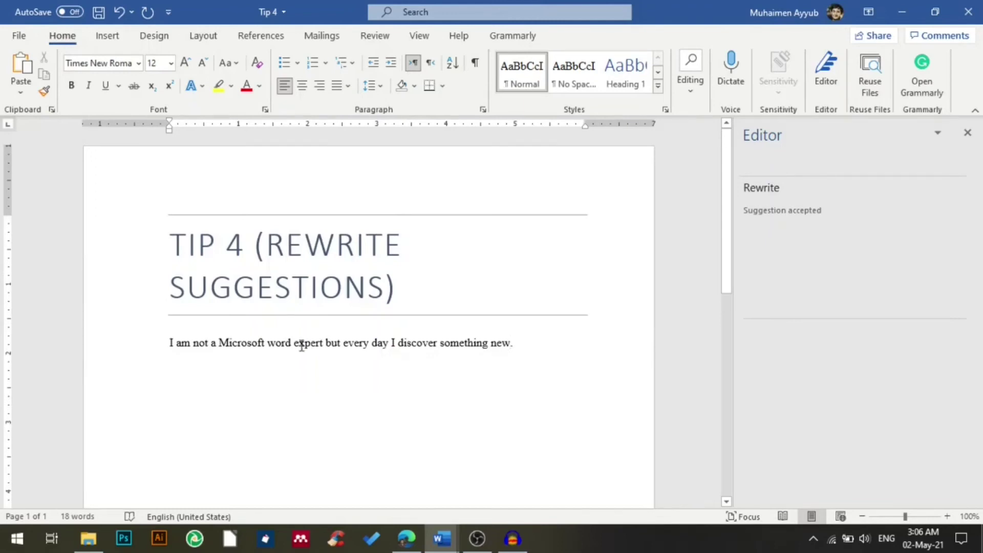
Replace the word 'expert' with the rewrite suggestion 'specialist'
double_click(307, 346)
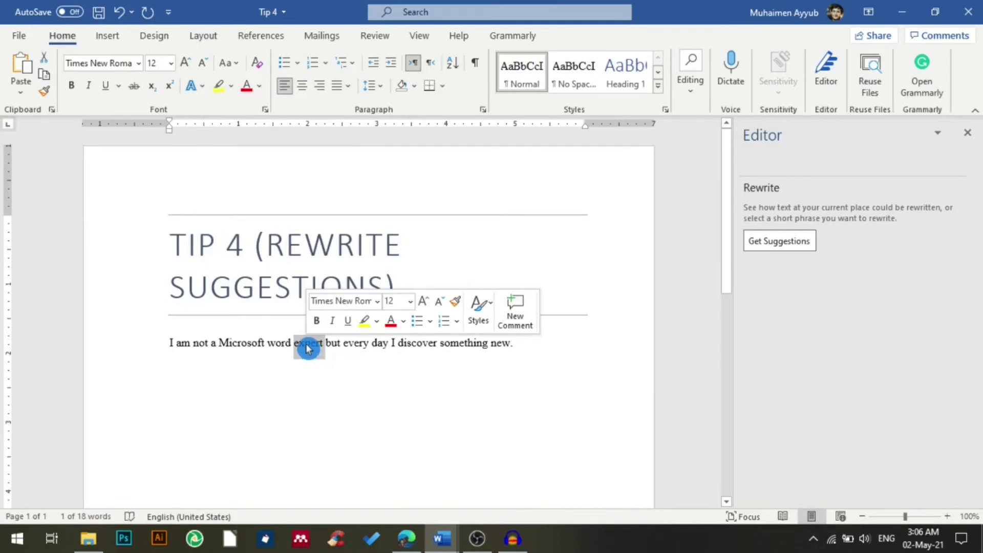
right_click(307, 347)
left_click(348, 275)
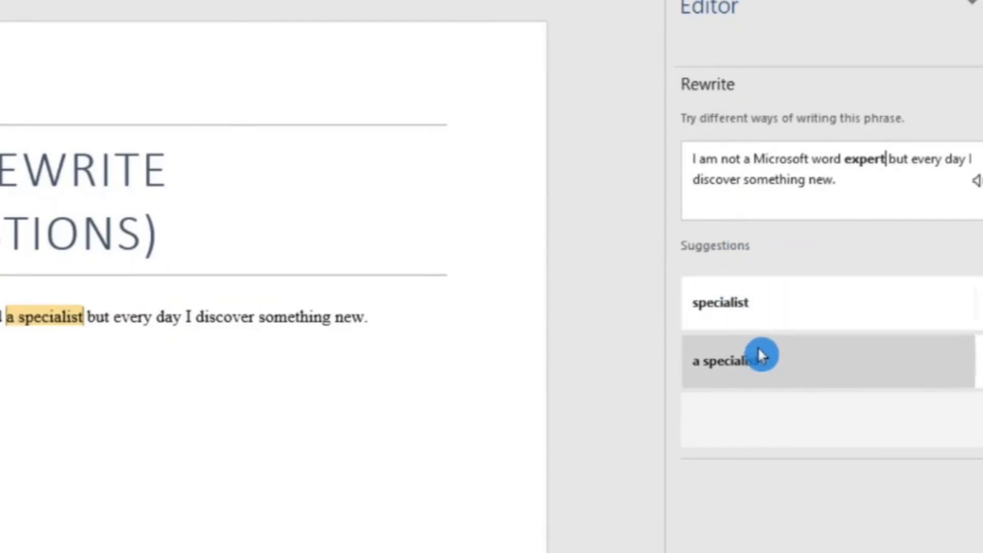
left_click(743, 308)
left_click(787, 337)
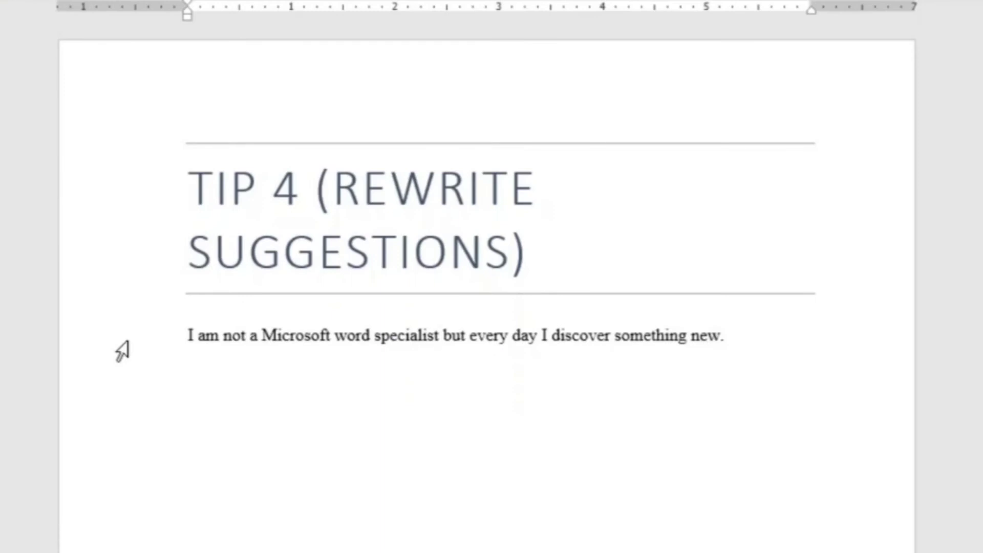
left_click(126, 346)
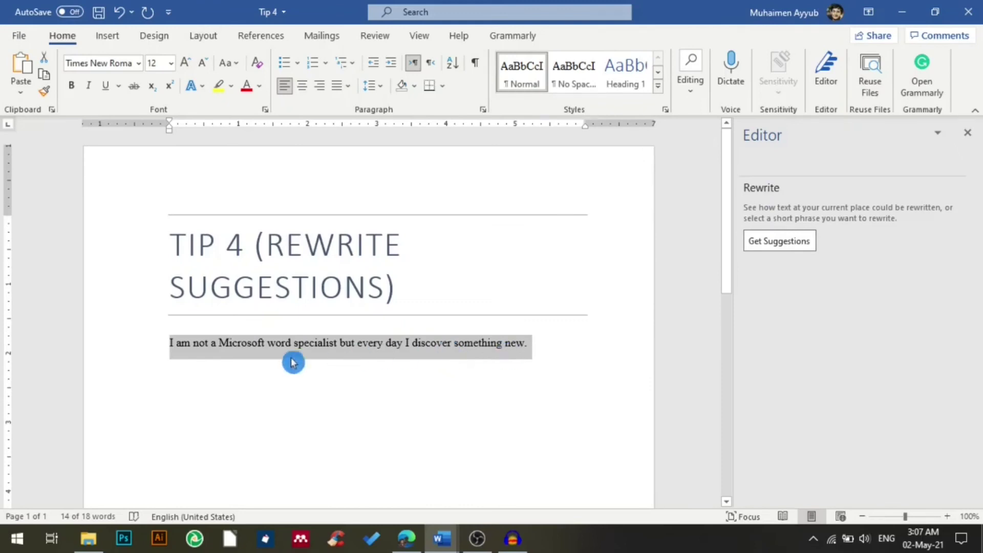
Request rewrite suggestions for the whole Tip 4 sentence
left_click(267, 348)
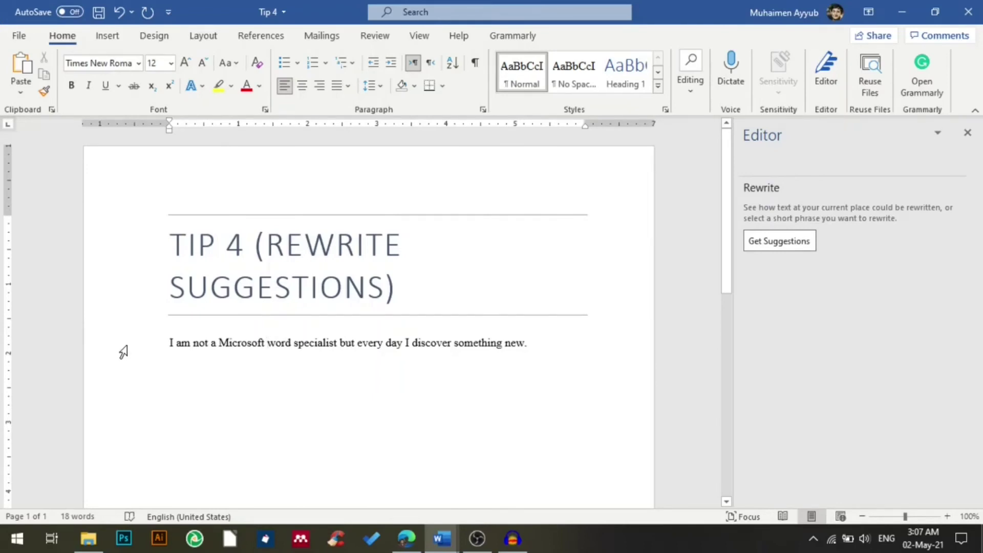
left_click(123, 352)
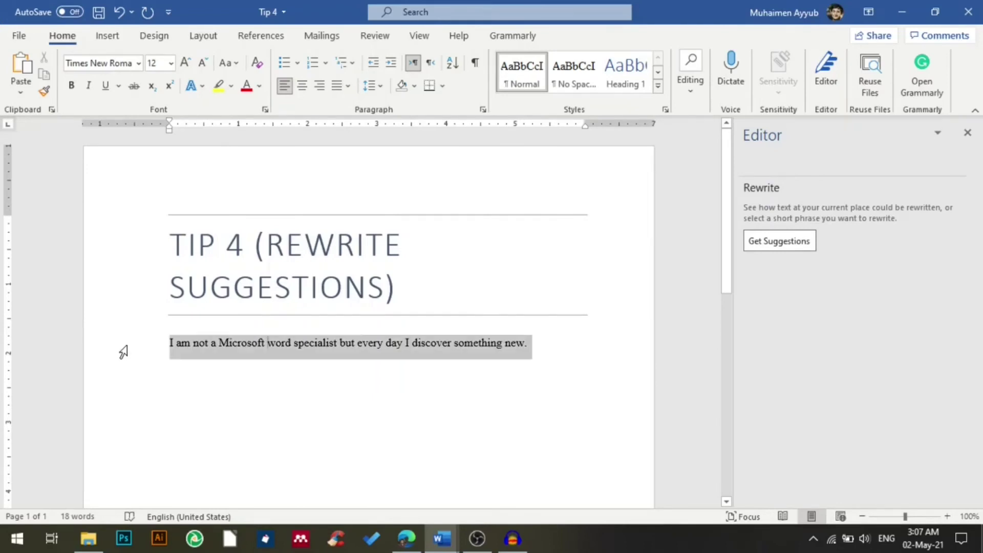
right_click(329, 348)
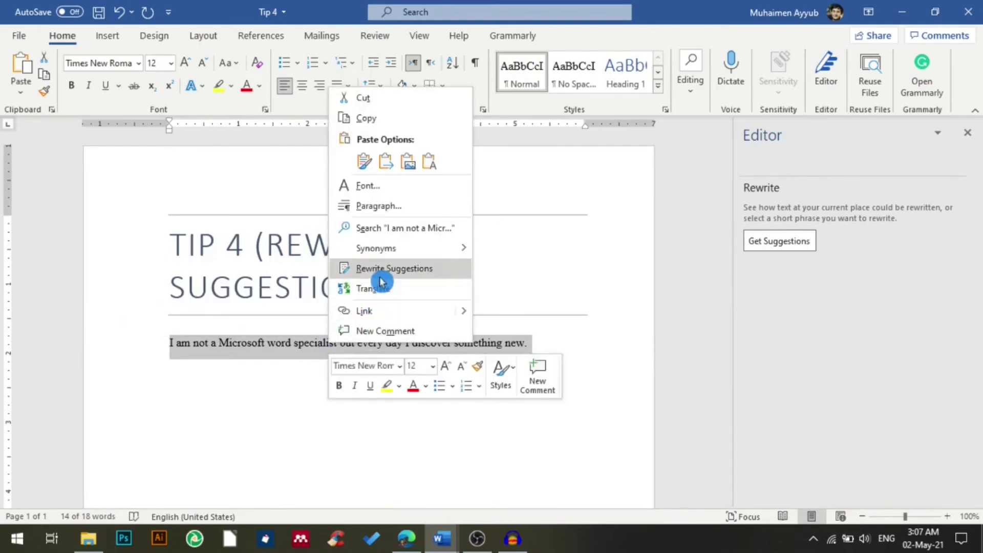
left_click(401, 269)
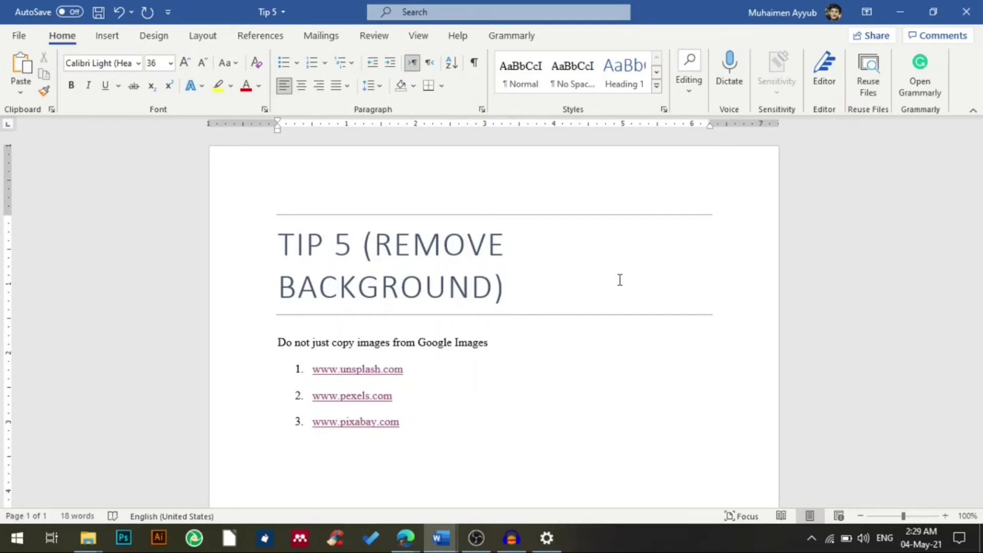
Review the Google Images line and the two website links, then switch to Unsplash in the browser
left_click(217, 350)
left_click(542, 348)
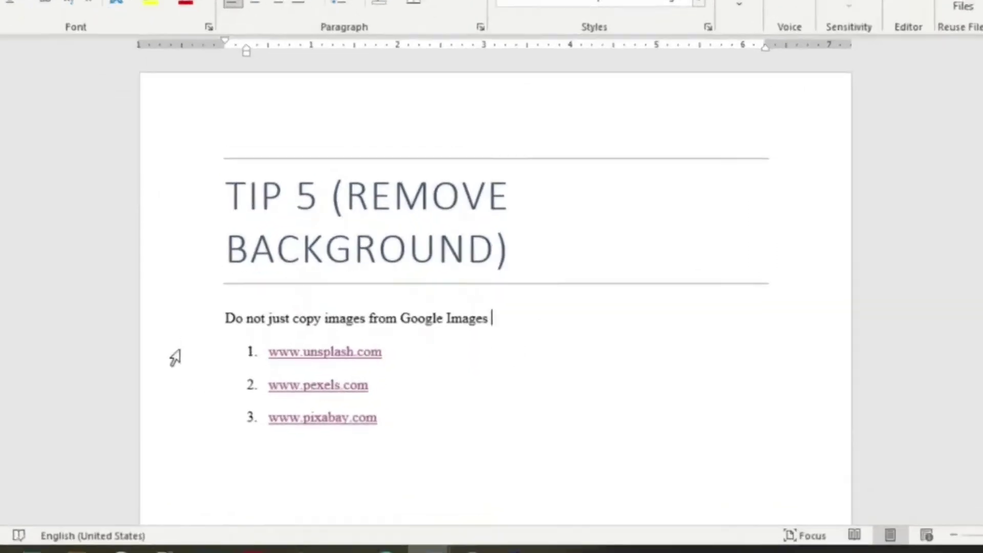
left_click(176, 357)
left_click(116, 385)
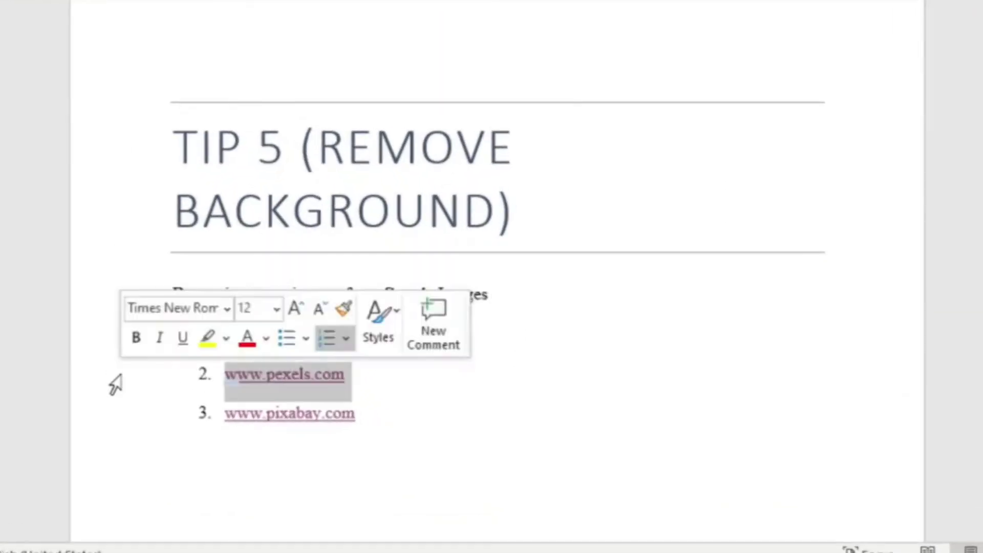
left_click(550, 366)
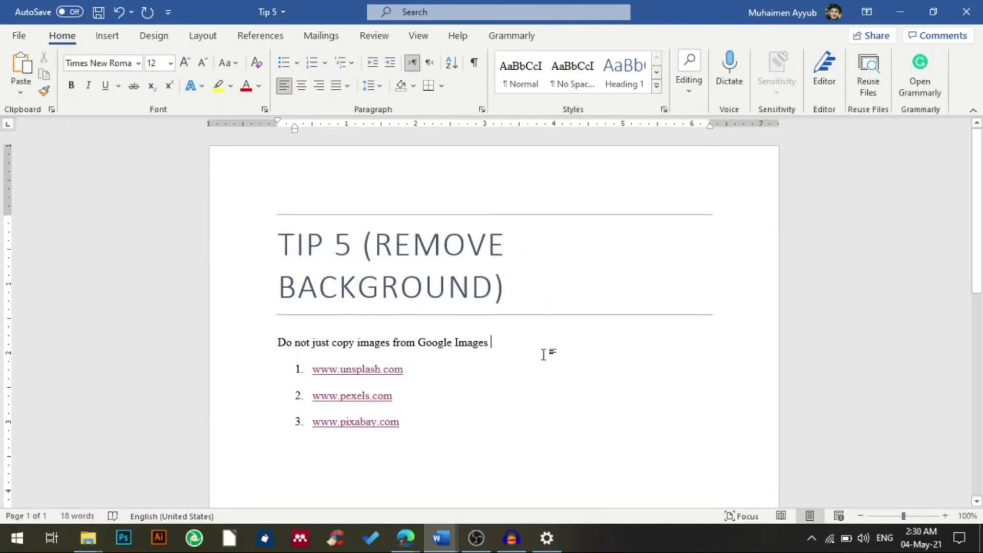
key("alt+Tab")
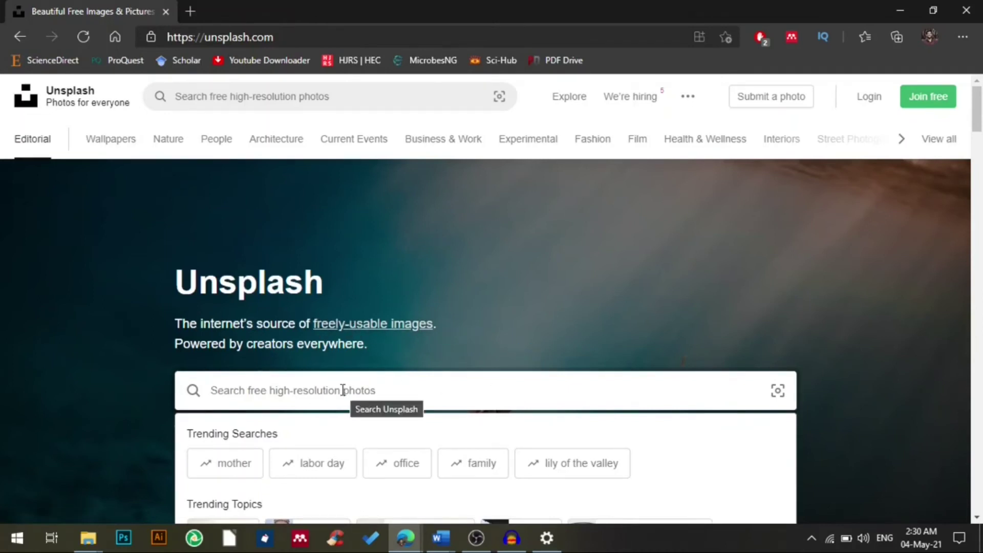
type("r")
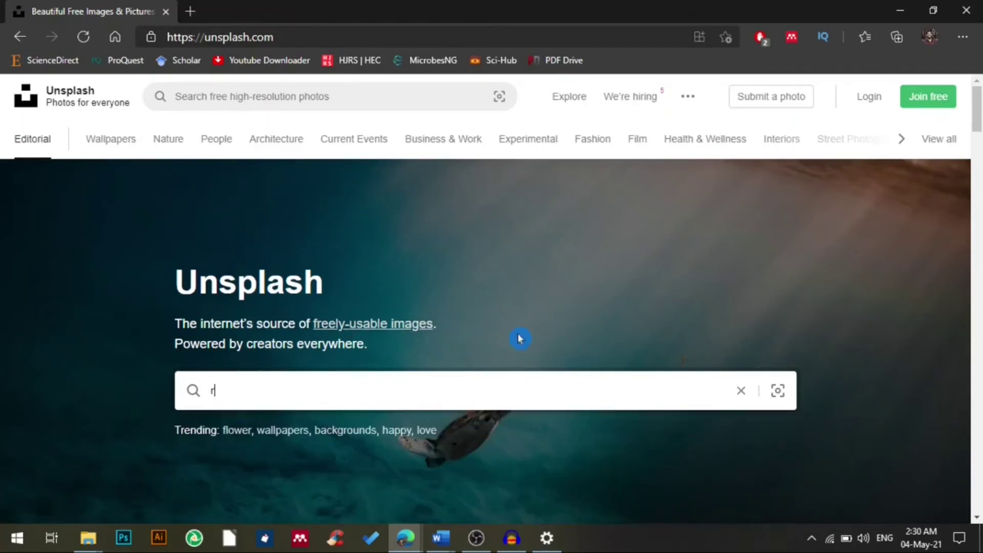
type("ice")
Run the Unsplash search for rice photos
key("Return")
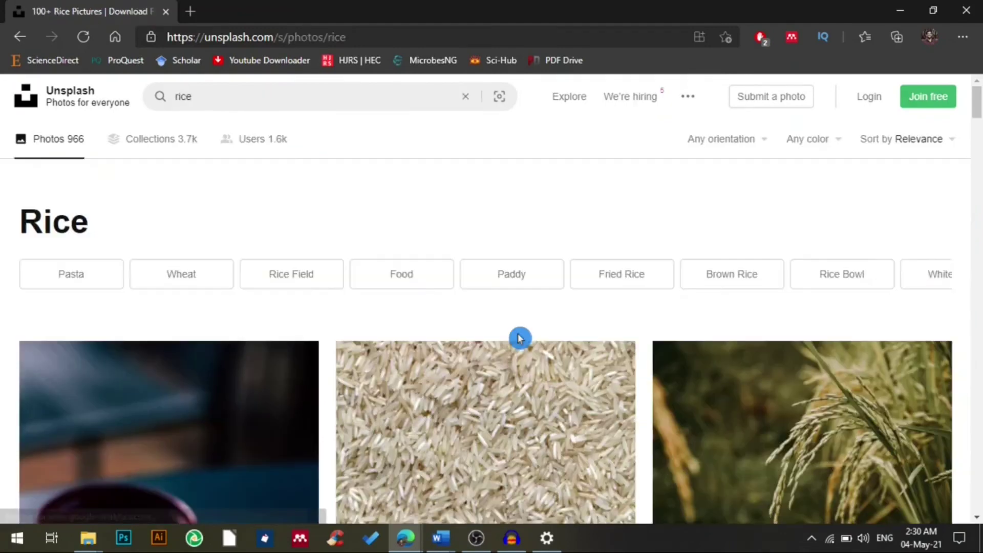
scroll(477, 315, "down", 3)
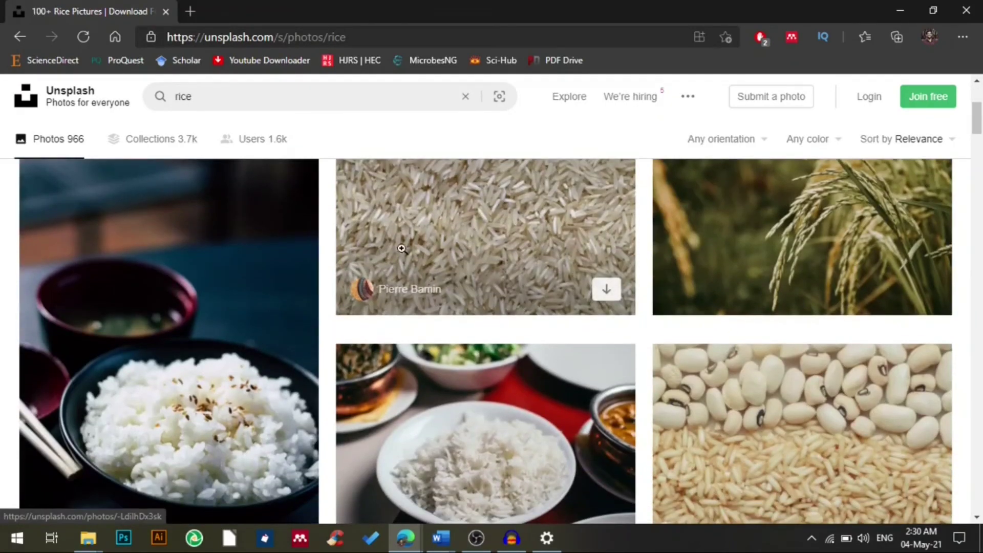
scroll(398, 253, "down", 3)
scroll(397, 254, "down", 2)
scroll(396, 254, "down", 3)
scroll(398, 254, "down", 3)
scroll(397, 253, "down", 3)
scroll(398, 254, "down", 3)
scroll(398, 254, "down", 3)
scroll(397, 254, "down", 3)
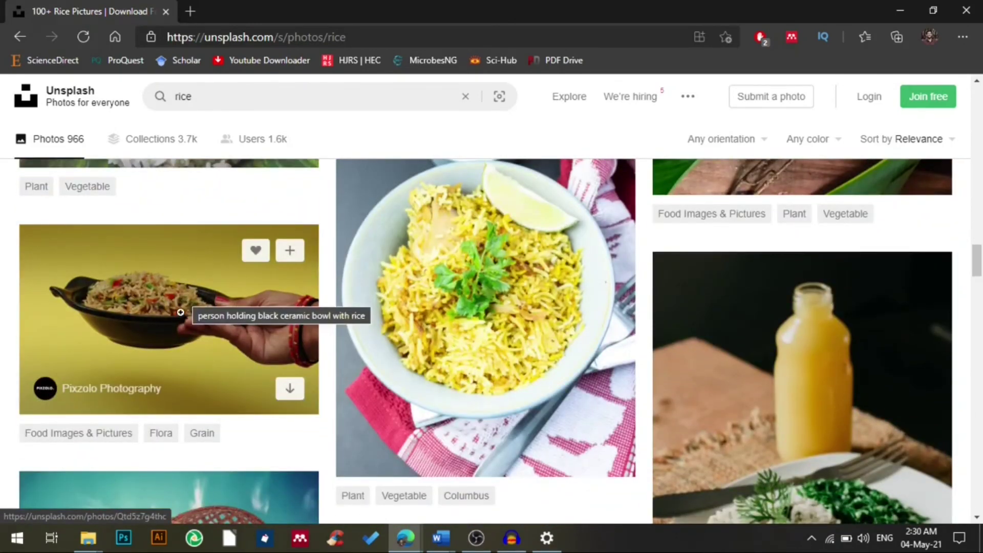
Download the Medium-size version of the hand-held rice bowl photo
left_click(181, 277)
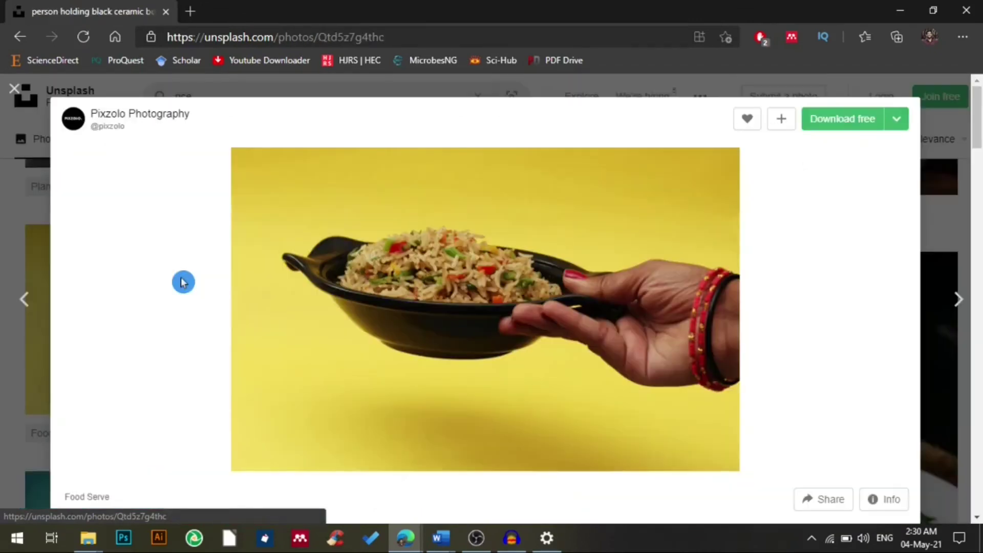
left_click(896, 120)
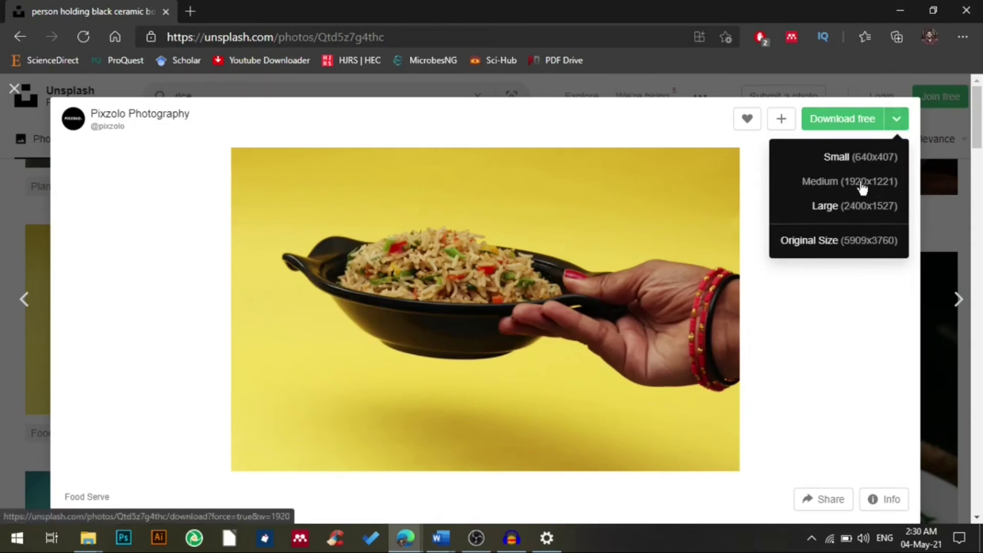
left_click(845, 185)
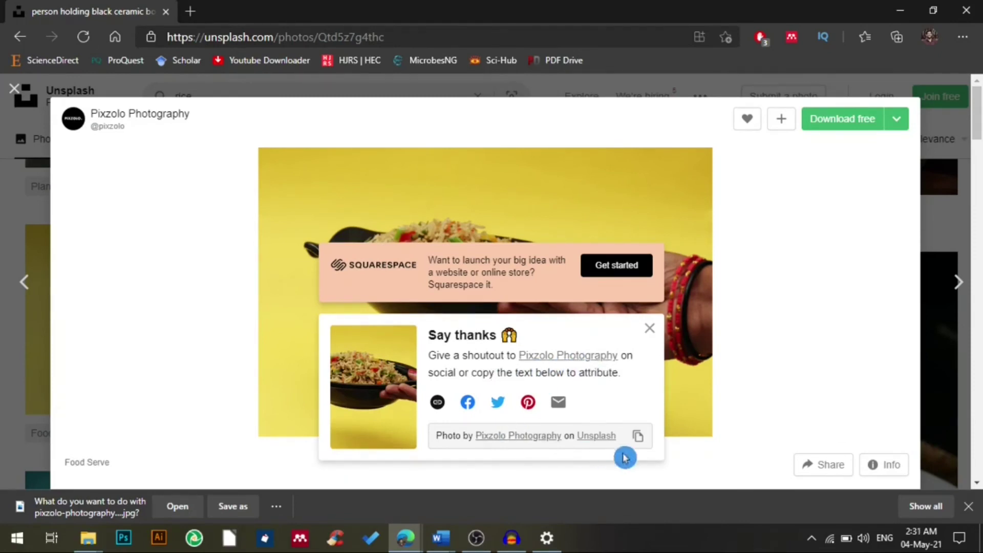
Copy the photographer credit line from Say thanks and return to the Word document
left_click(638, 437)
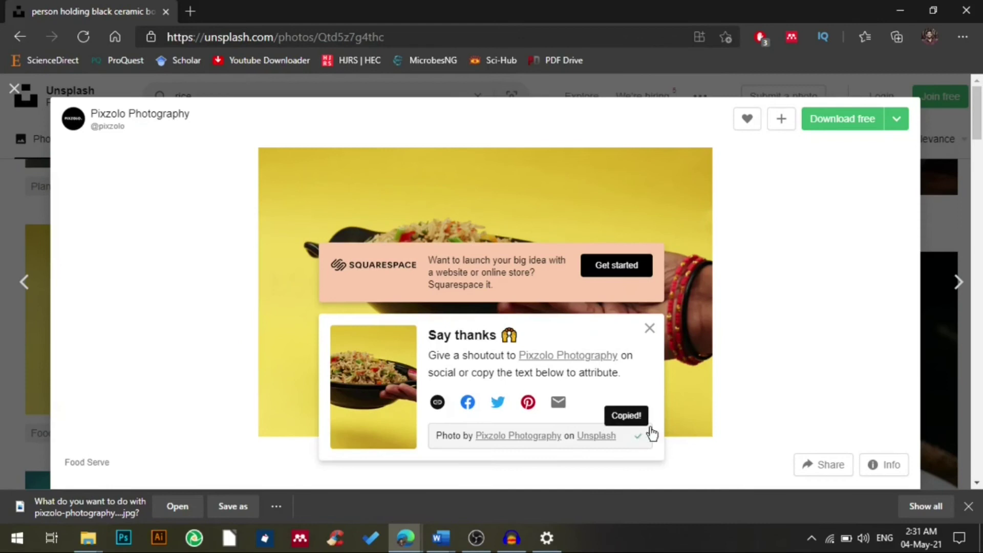
left_click(650, 330)
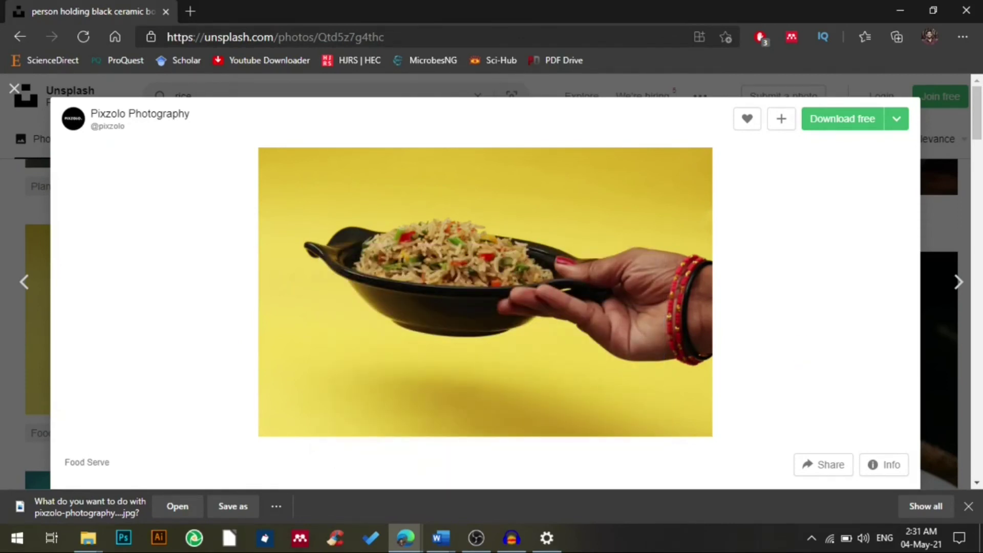
key("F12")
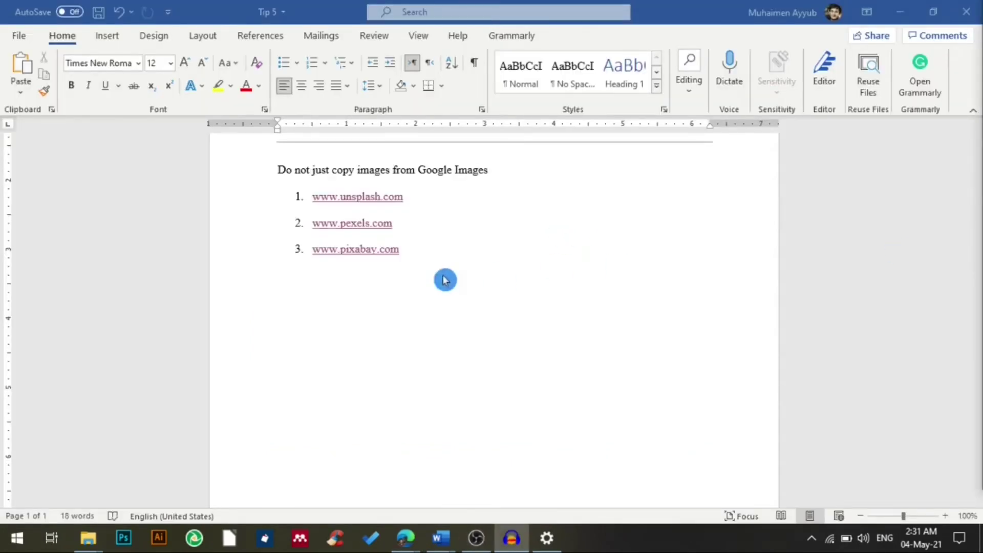
Insert the downloaded rice photo JPG from this device below the website list
left_click(342, 314)
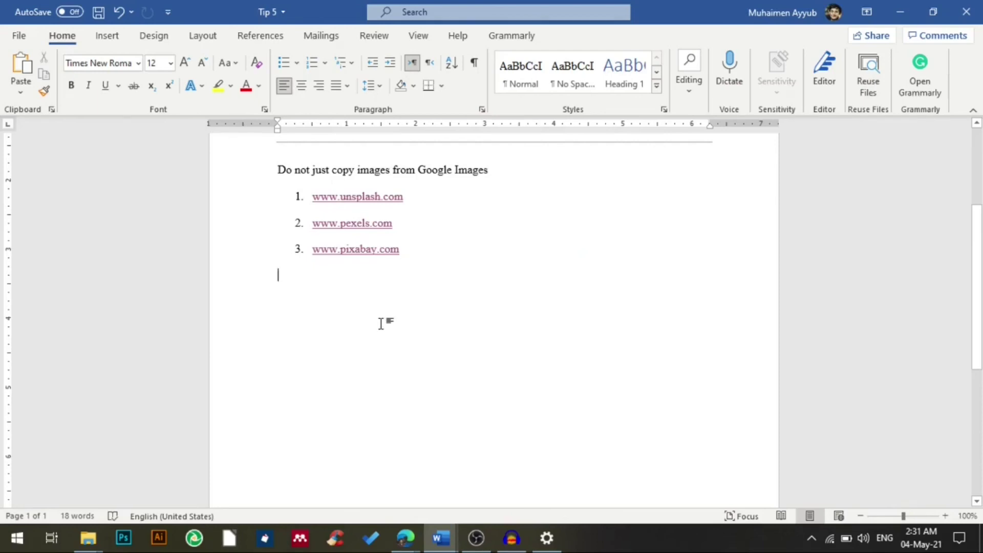
left_click(108, 35)
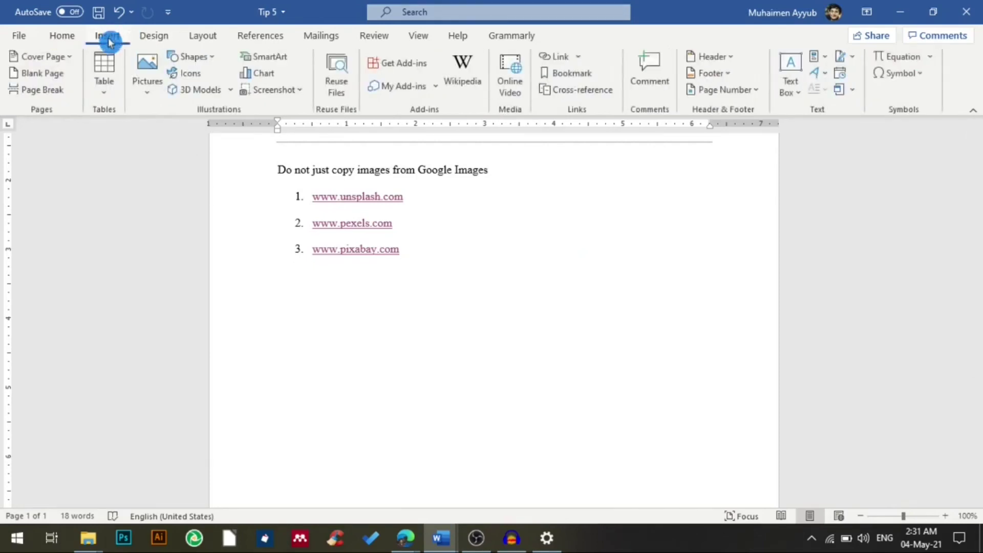
left_click(146, 91)
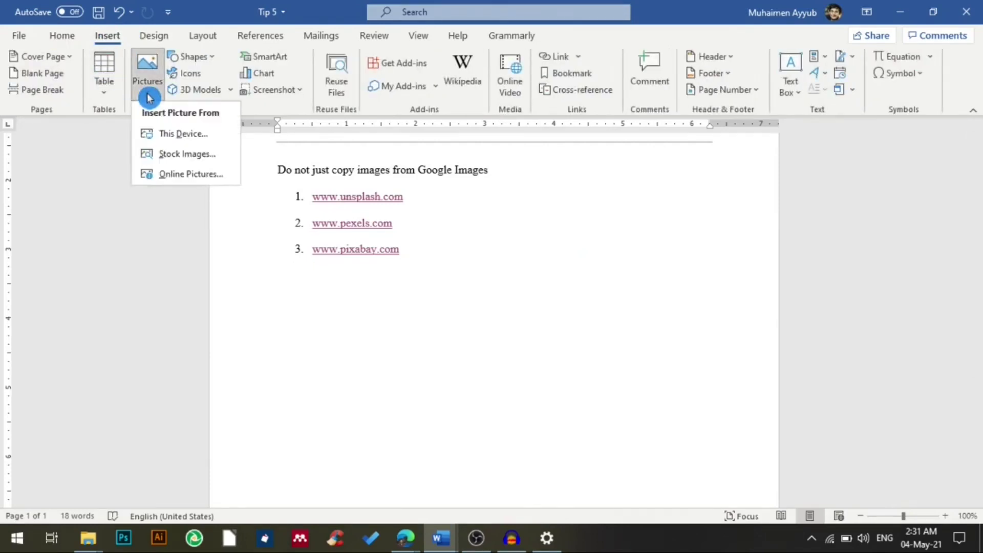
left_click(177, 135)
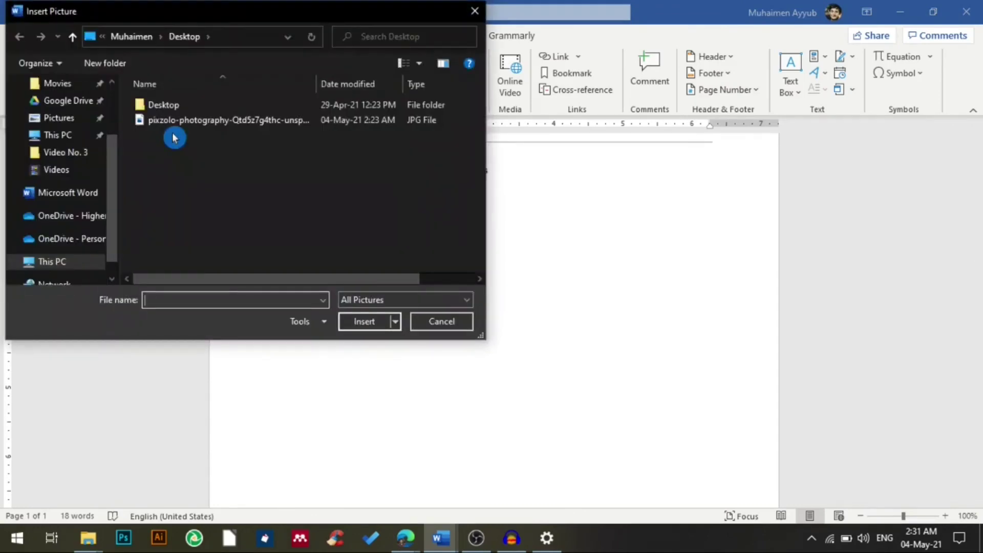
left_click(190, 123)
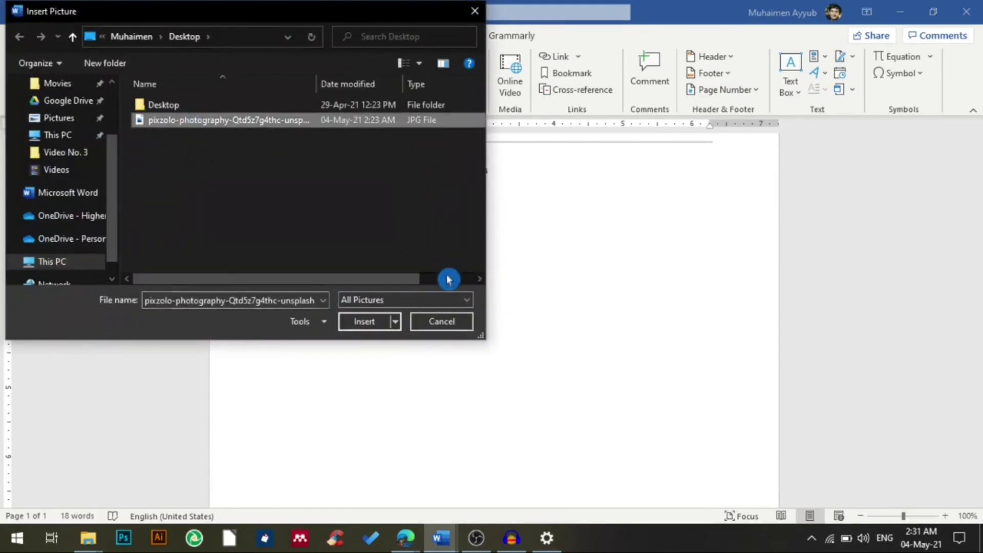
left_click(360, 321)
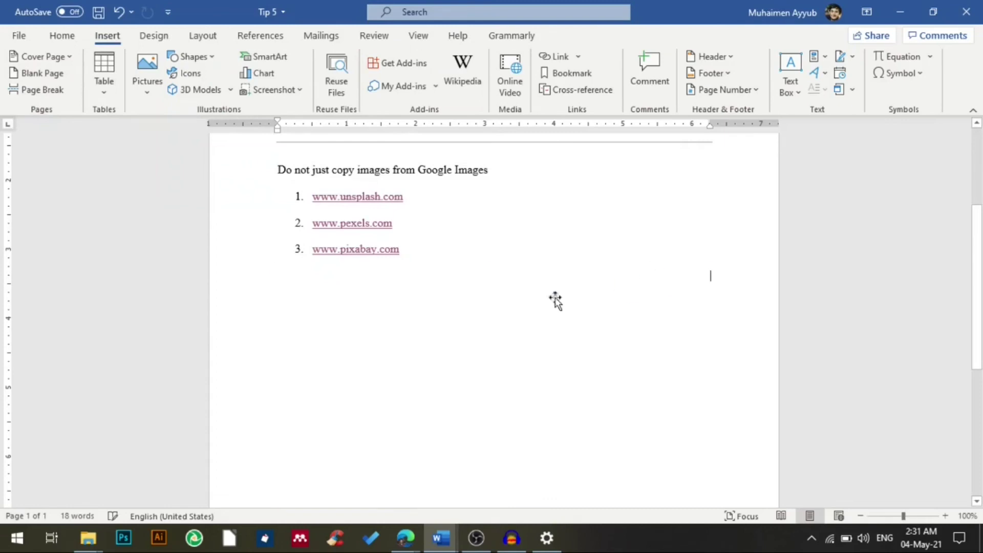
scroll(523, 302, "down", 5)
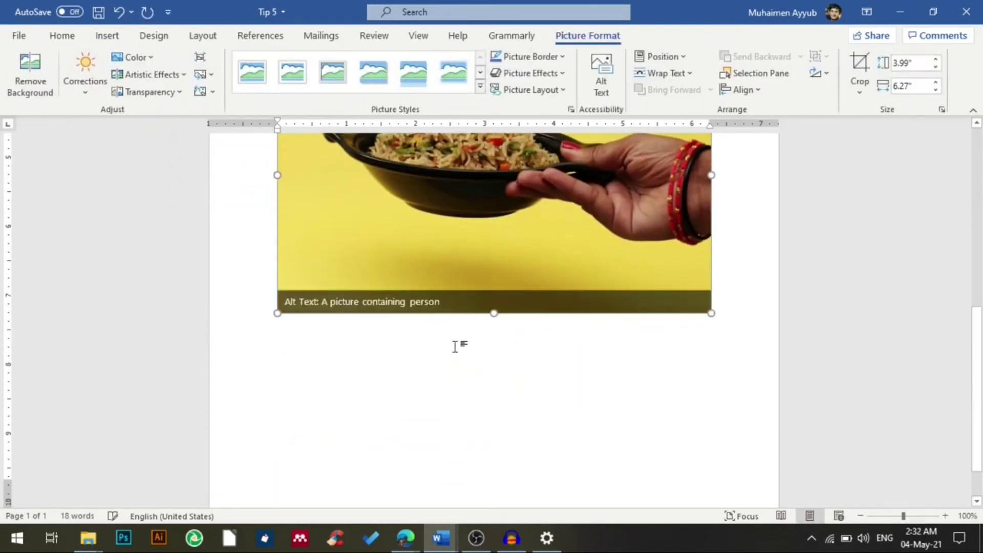
Paste the credit line 'Photo by Pixzolo Photography on Unsplash' beneath the photo
left_click(455, 345)
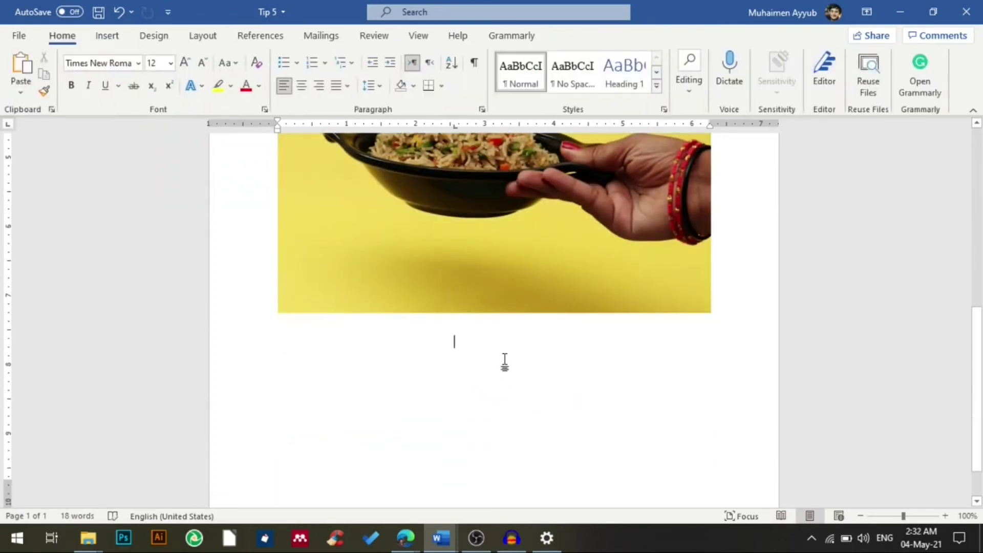
key("ctrl+v")
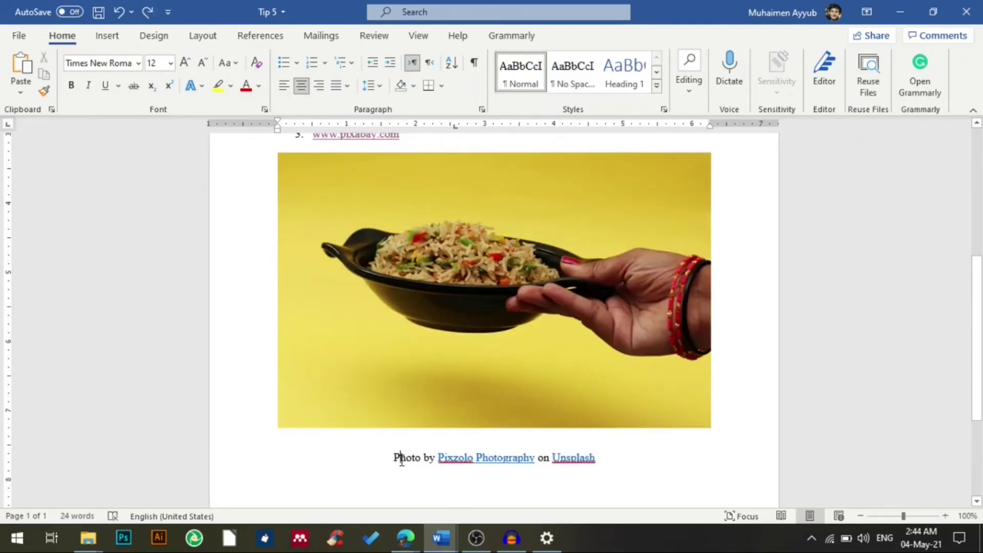
Remove the rice photo's yellow background via Picture Format and keep the changes
left_click(563, 265)
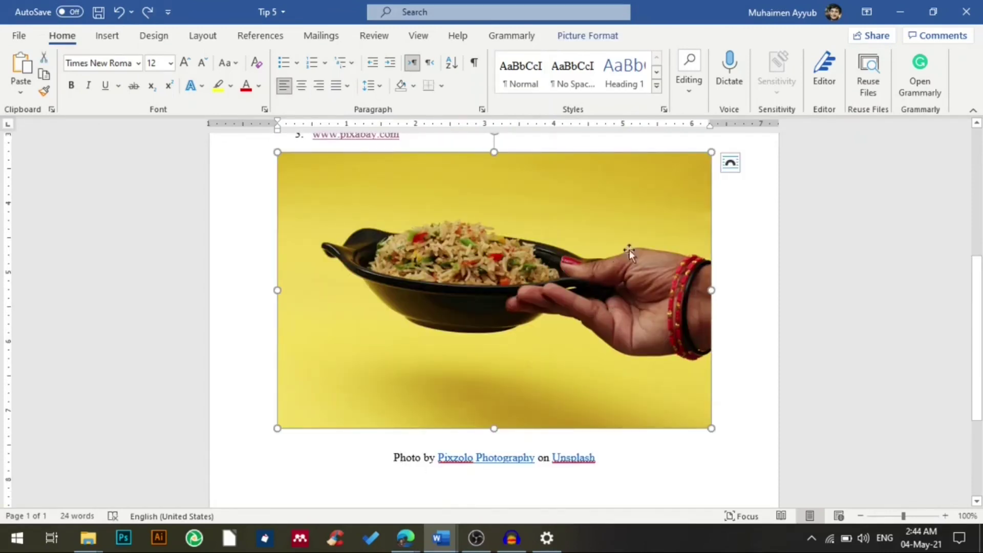
left_click(588, 36)
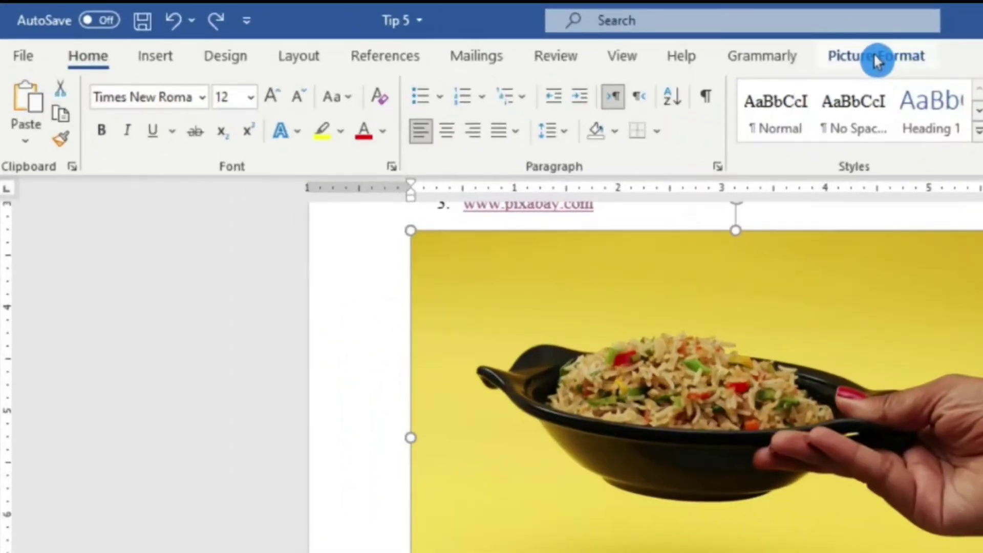
left_click(876, 60)
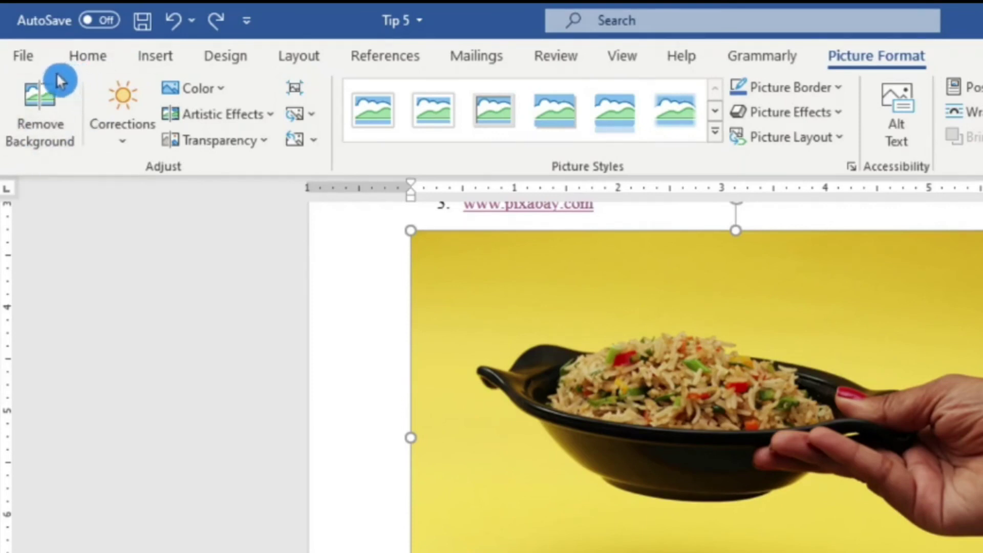
left_click(47, 100)
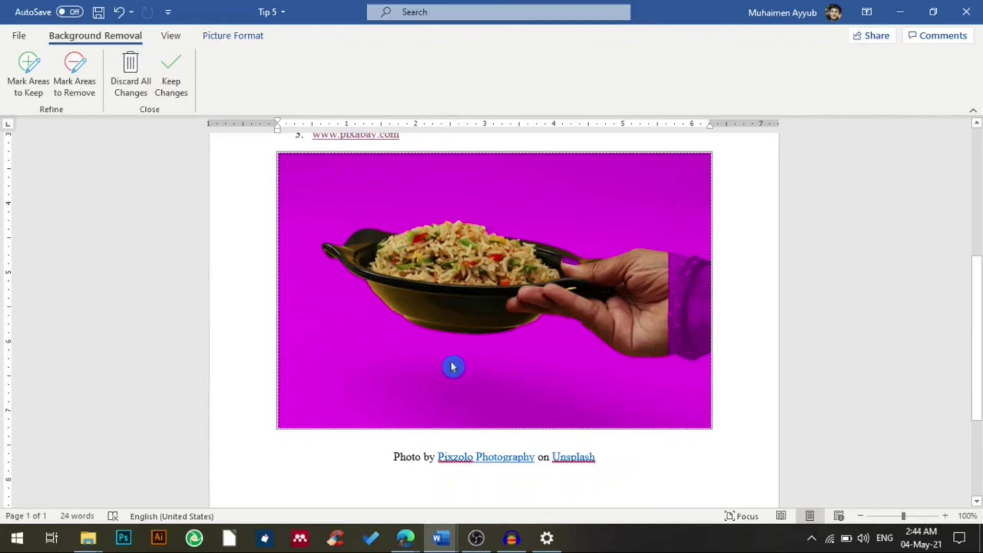
left_click(173, 72)
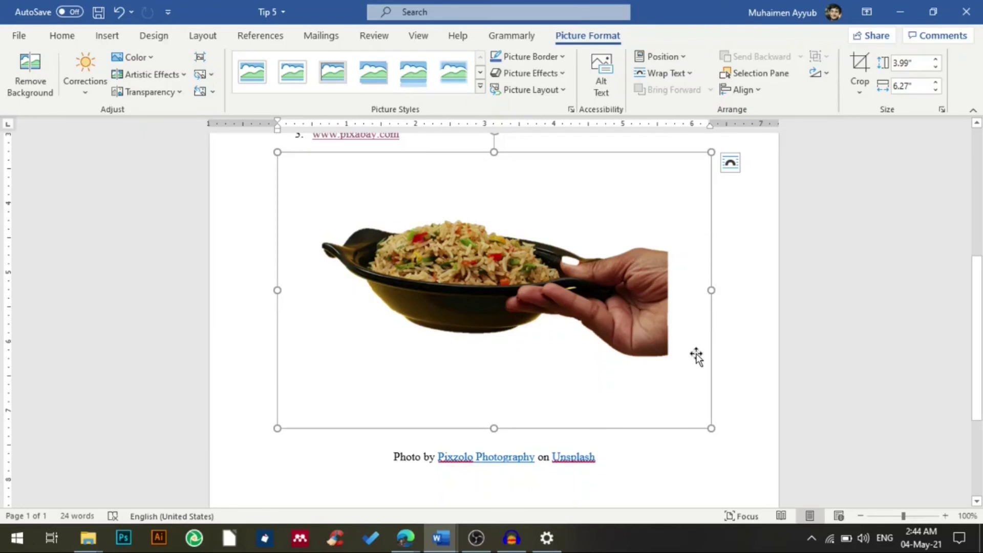
Mark the sleeve, wrist and bangles as areas to keep in the reopened background removal
left_click(34, 77)
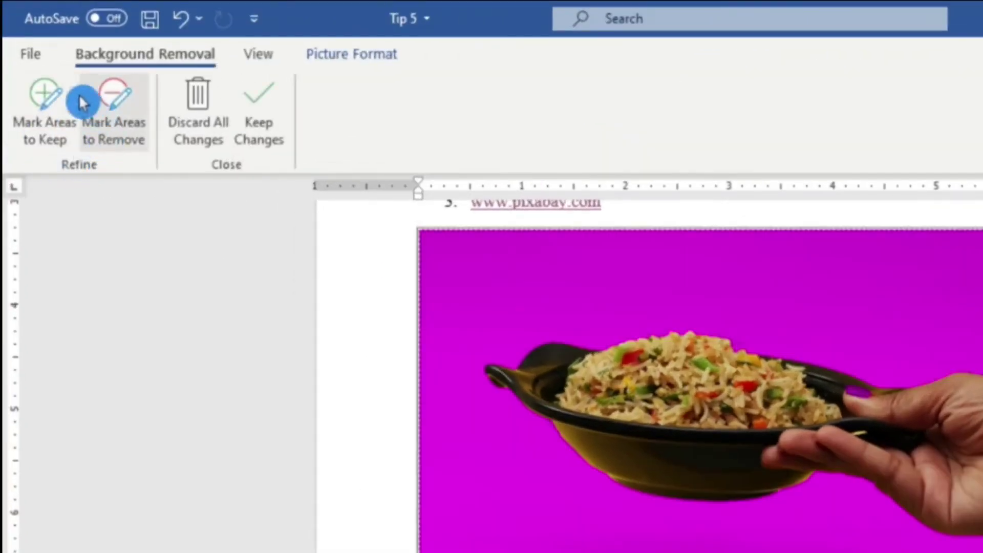
left_click(41, 101)
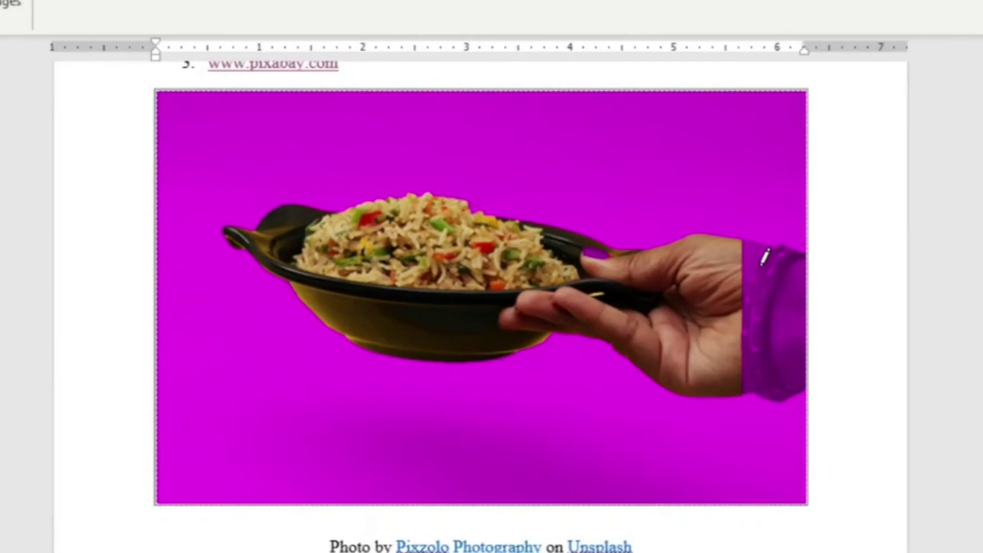
left_click_drag(683, 261, 689, 333)
mouse_move(772, 359)
left_mouse_down()
mouse_move(771, 249)
mouse_move(748, 248)
left_mouse_up()
left_click_drag(789, 359, 796, 349)
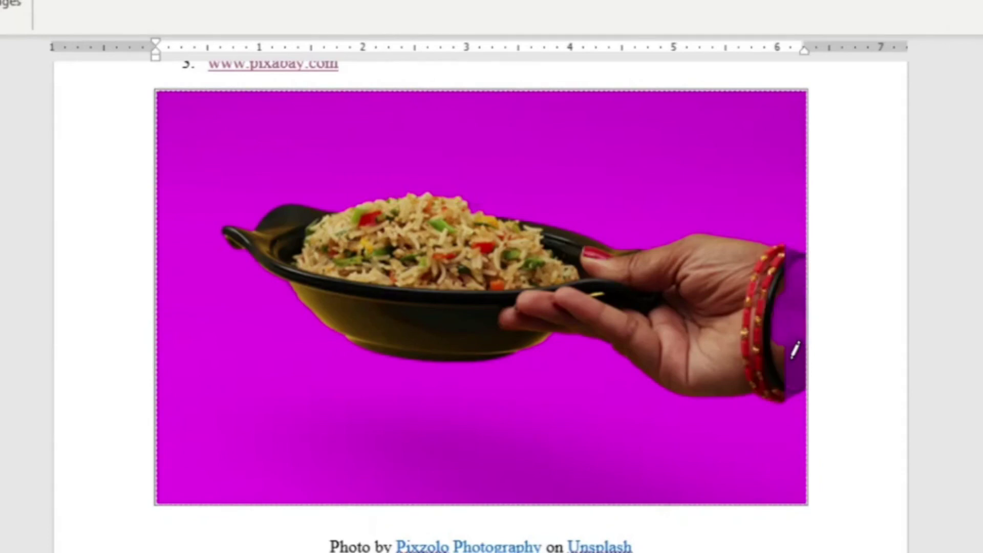
left_click_drag(793, 272, 799, 370)
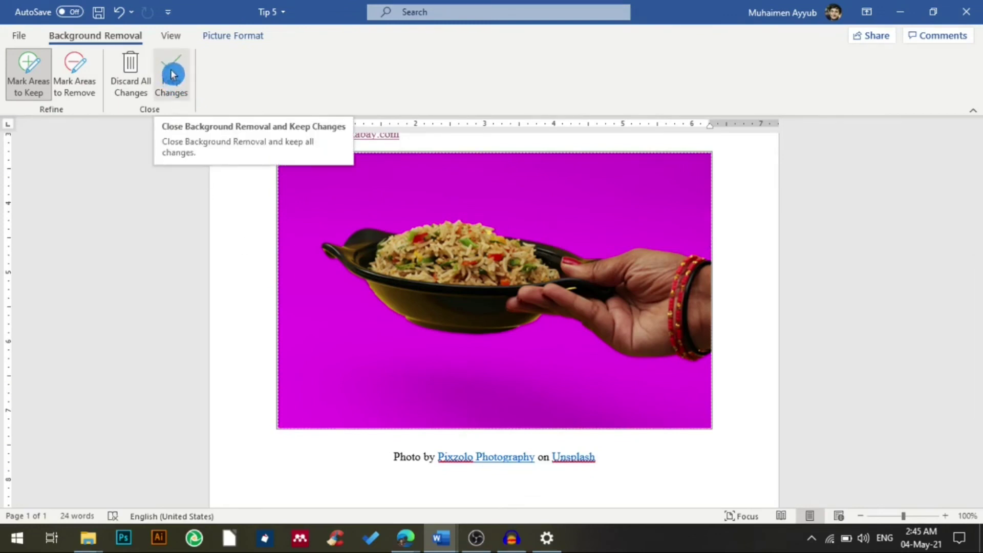
Keep the refined background removal so bowl, hand and bangles sit on white
left_click(171, 74)
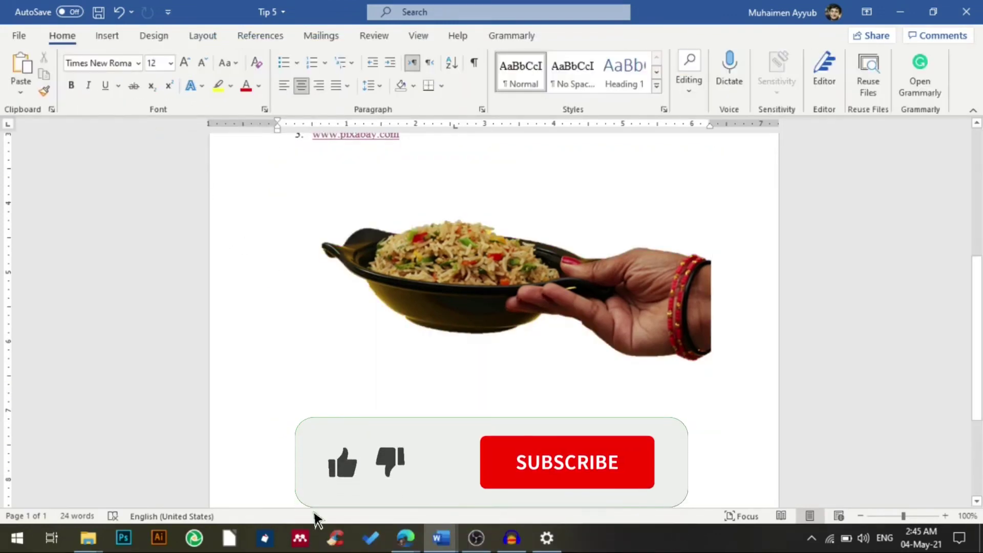